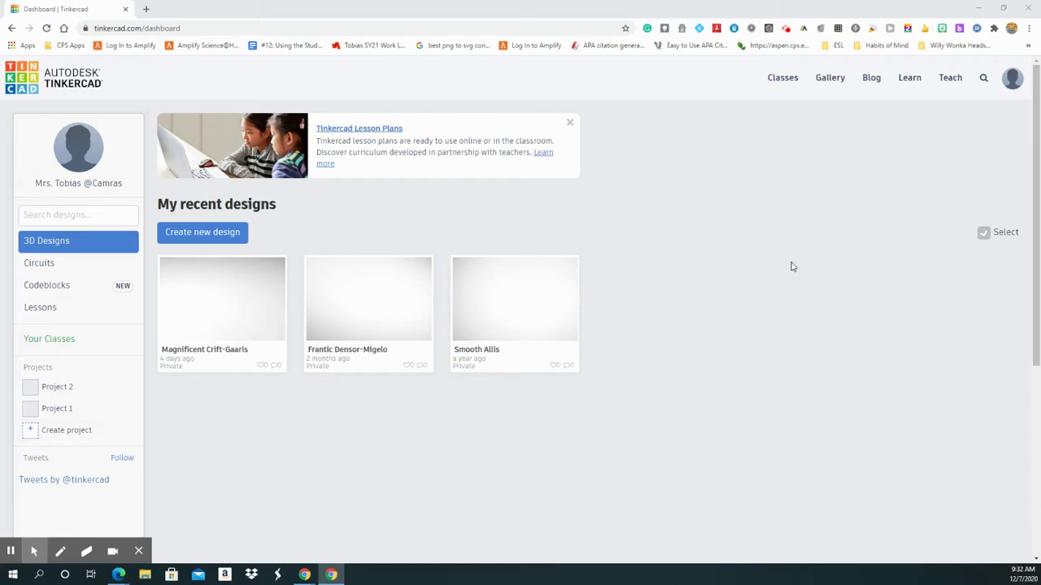
# - Go to Tinkercad's Learn section and bring up the Lessons list
pyautogui.click(917, 79)
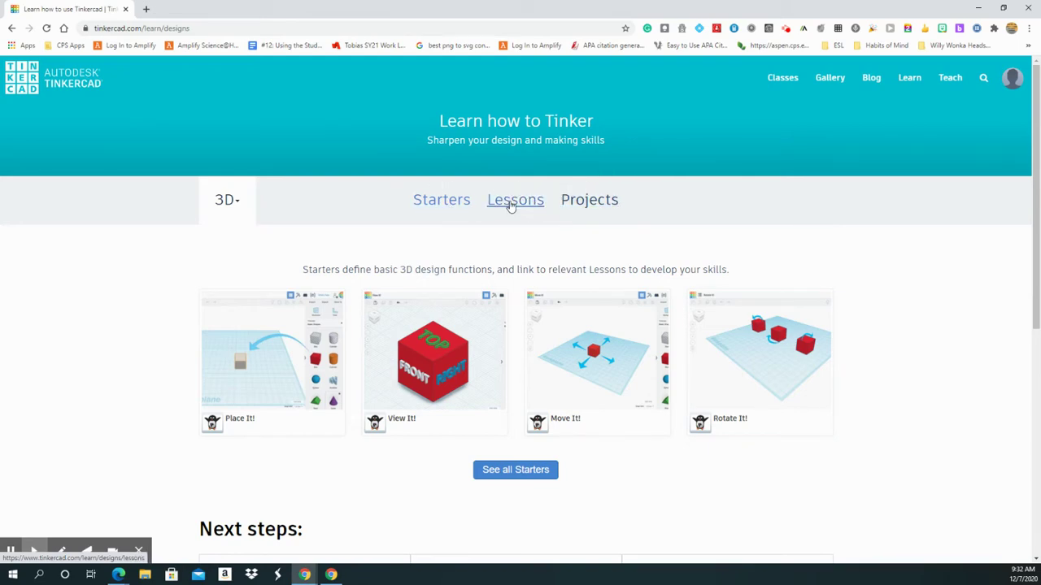
pyautogui.click(511, 207)
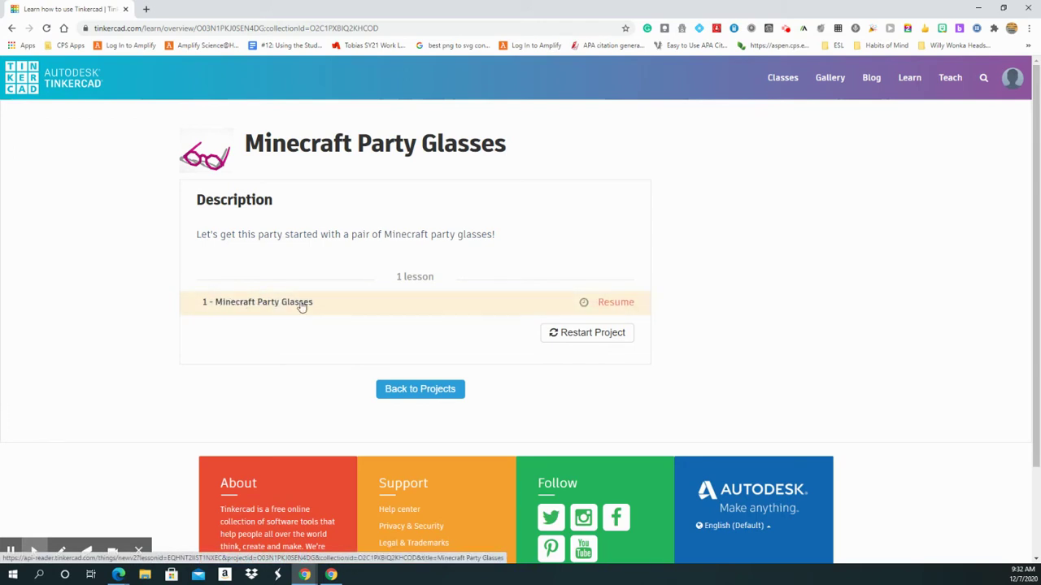
# - Open the lesson in the editor, undo the red box's move, delete it, and return to step 1
pyautogui.click(532, 304)
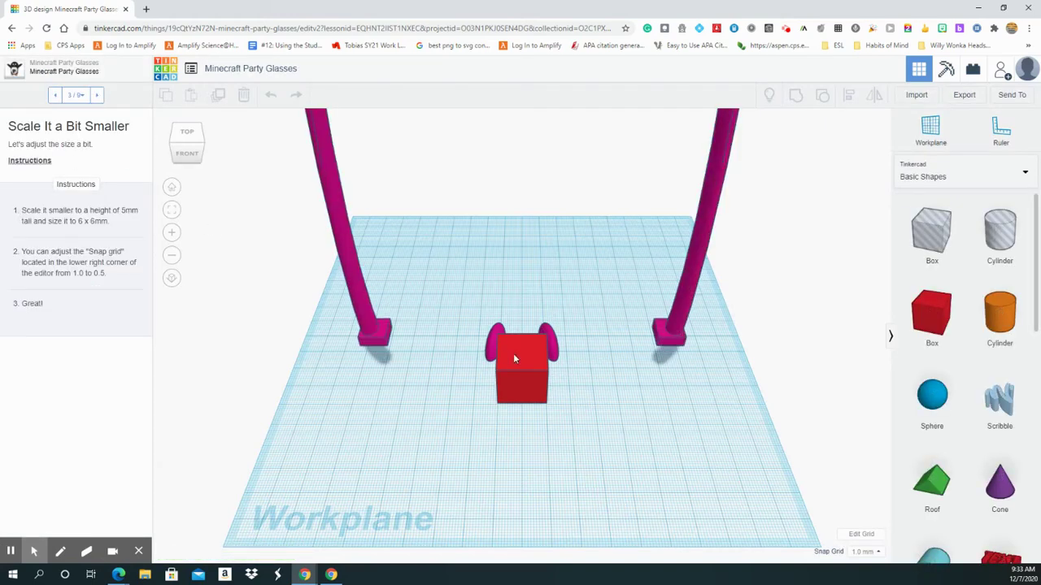
pyautogui.moveTo(514, 353); pyautogui.dragTo(933, 313)
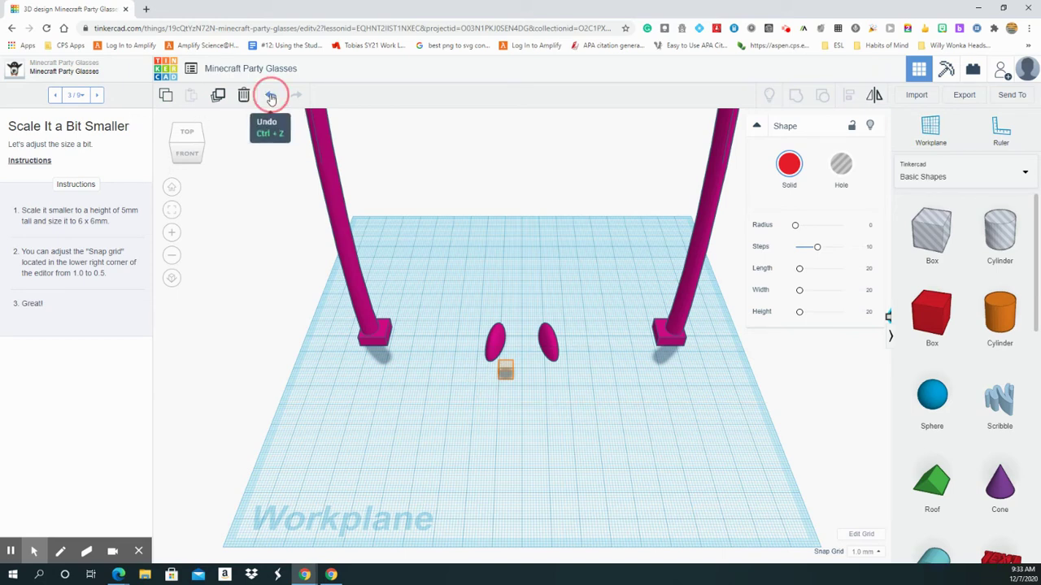
pyautogui.click(271, 95)
pyautogui.click(271, 96)
pyautogui.click(271, 96)
pyautogui.click(271, 95)
pyautogui.click(271, 95)
pyautogui.click(243, 95)
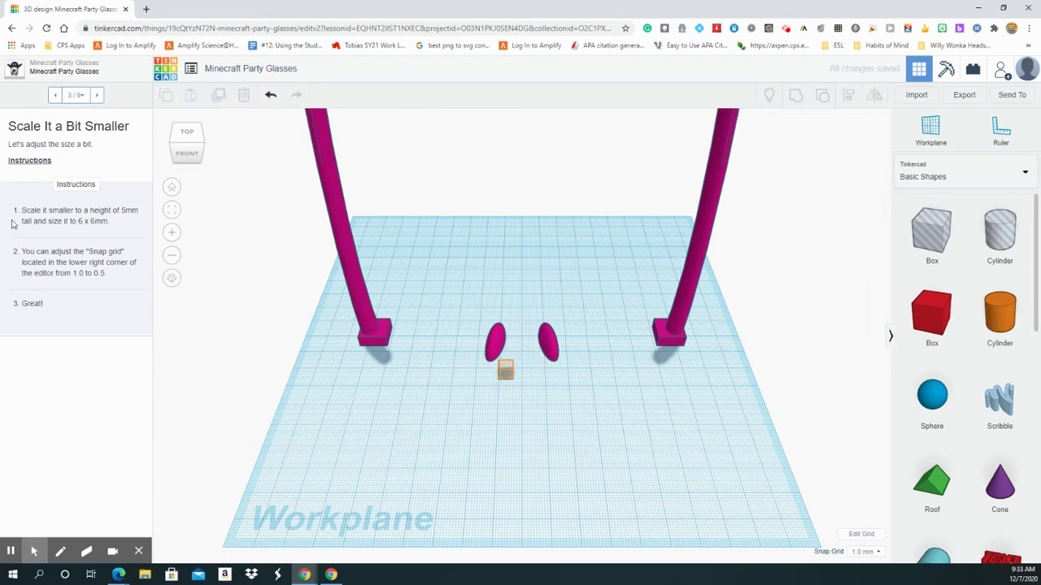
pyautogui.click(55, 96)
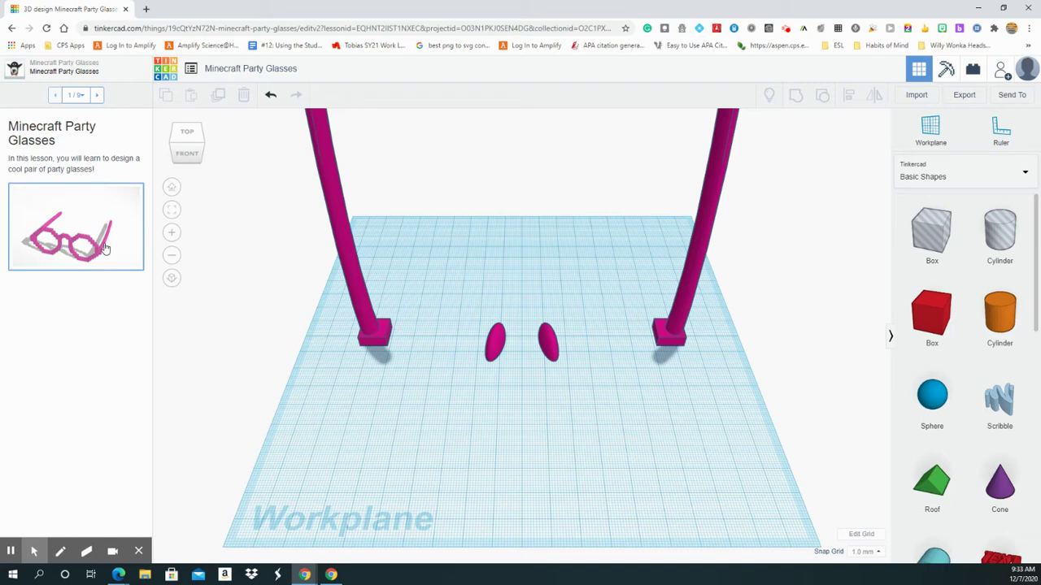
# - At step 2, drop a new red Box between the ovals, then advance to step 3, 'Scale It a Bit Smaller'
pyautogui.click(96, 96)
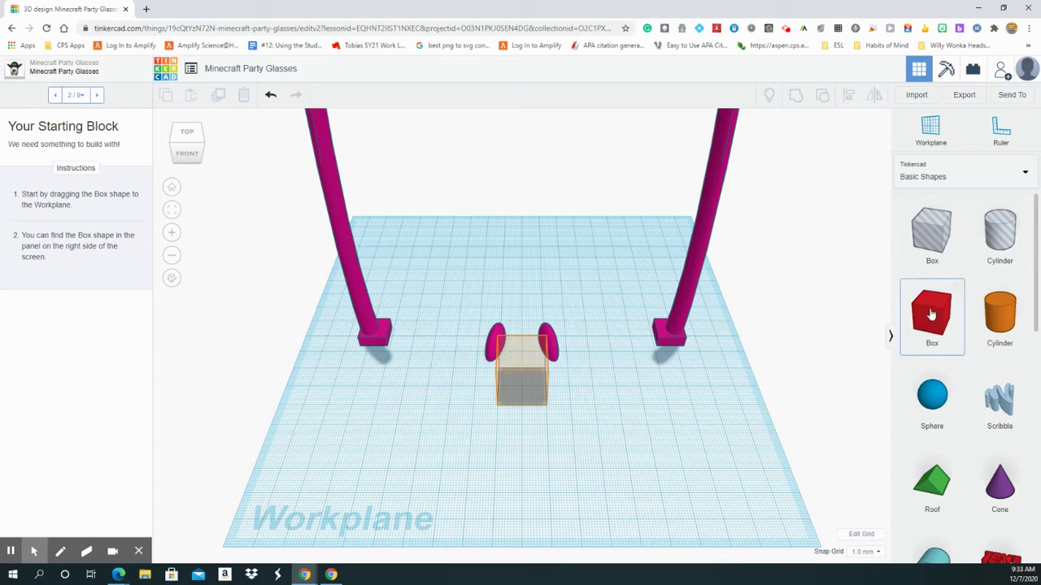
pyautogui.moveTo(932, 315); pyautogui.dragTo(525, 385)
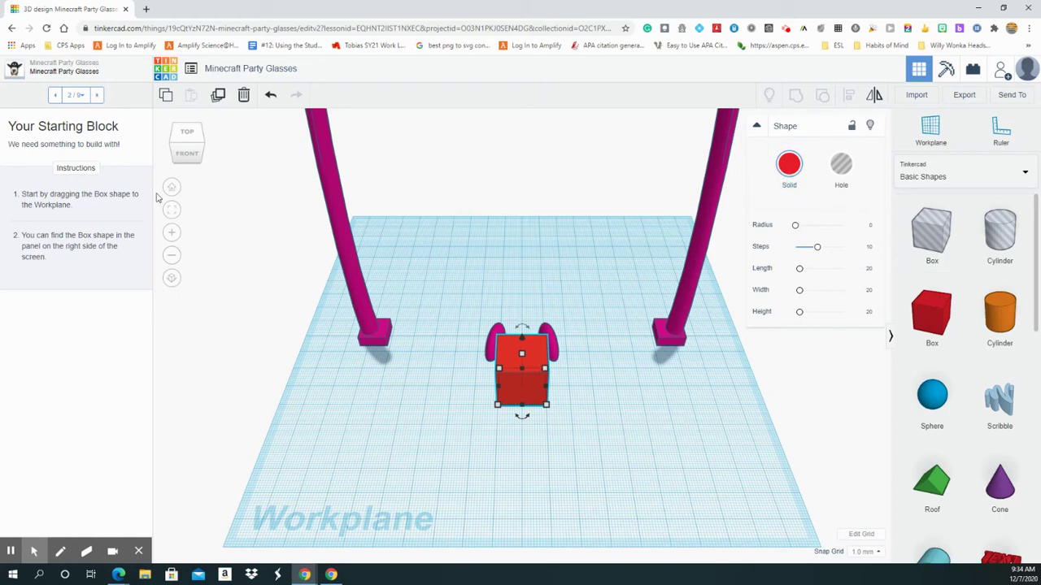
pyautogui.click(96, 95)
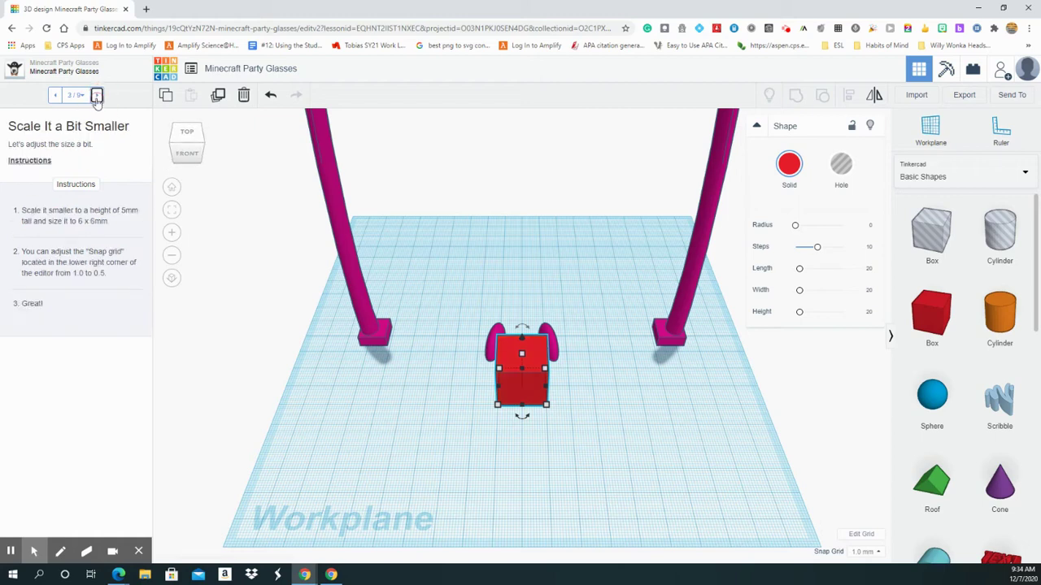
# - Zoom in and out on the 20 × 20 × 20 mm red box, then collapse and re-expand the Shape inspector
pyautogui.click(171, 235)
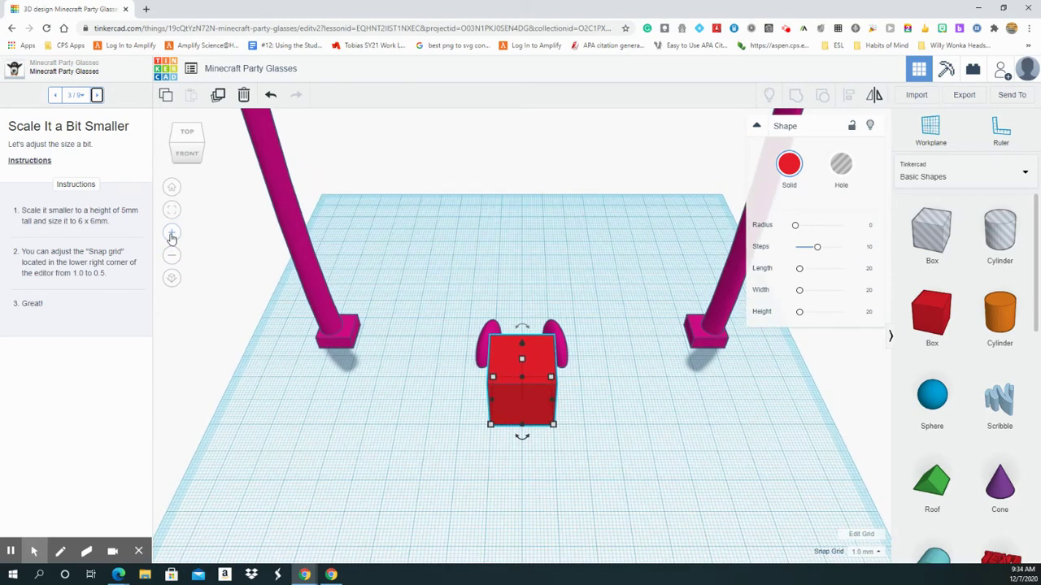
pyautogui.click(171, 235)
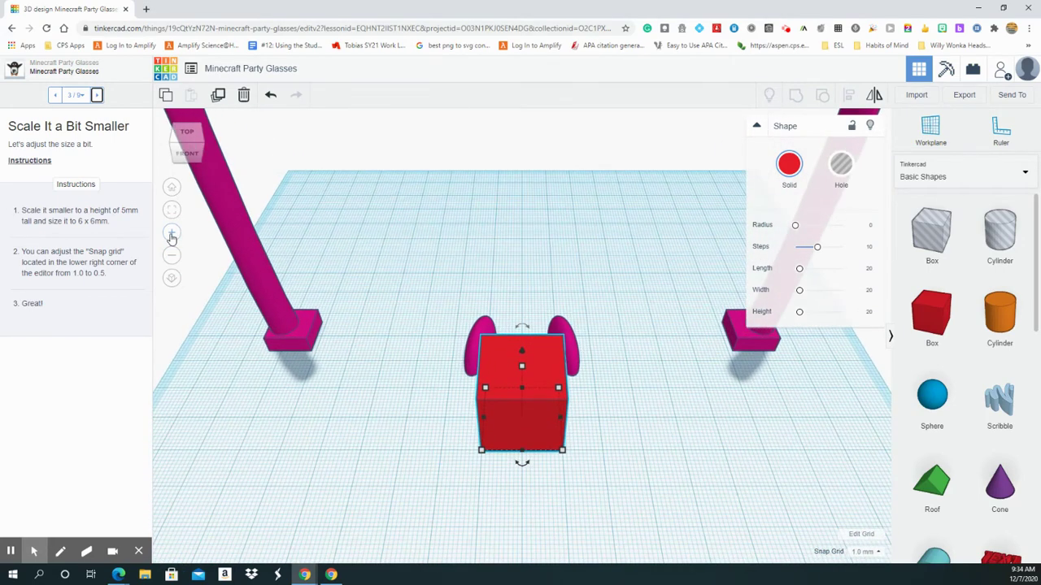
pyautogui.click(171, 255)
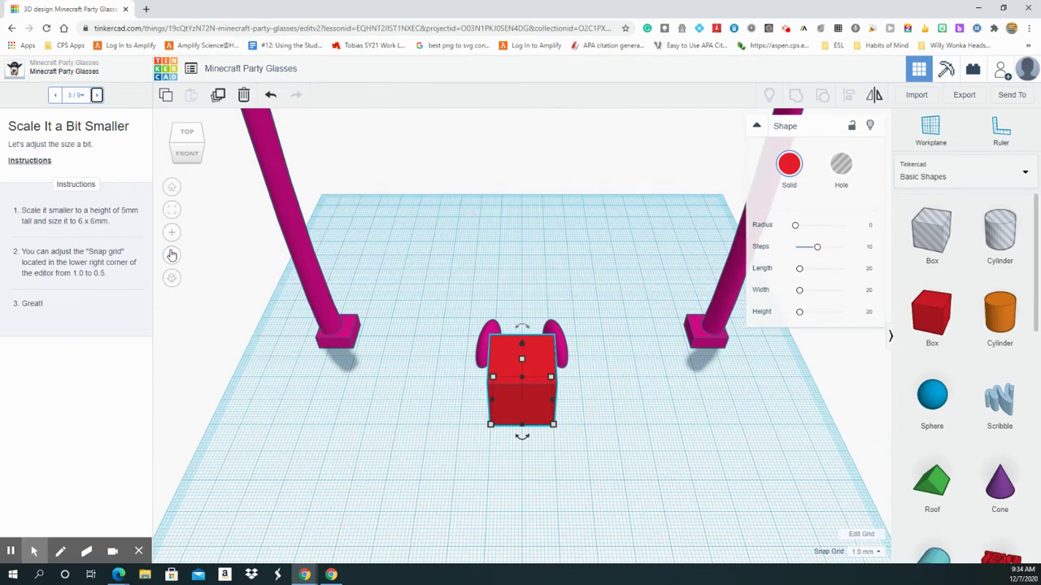
pyautogui.click(171, 255)
pyautogui.click(172, 235)
pyautogui.click(756, 126)
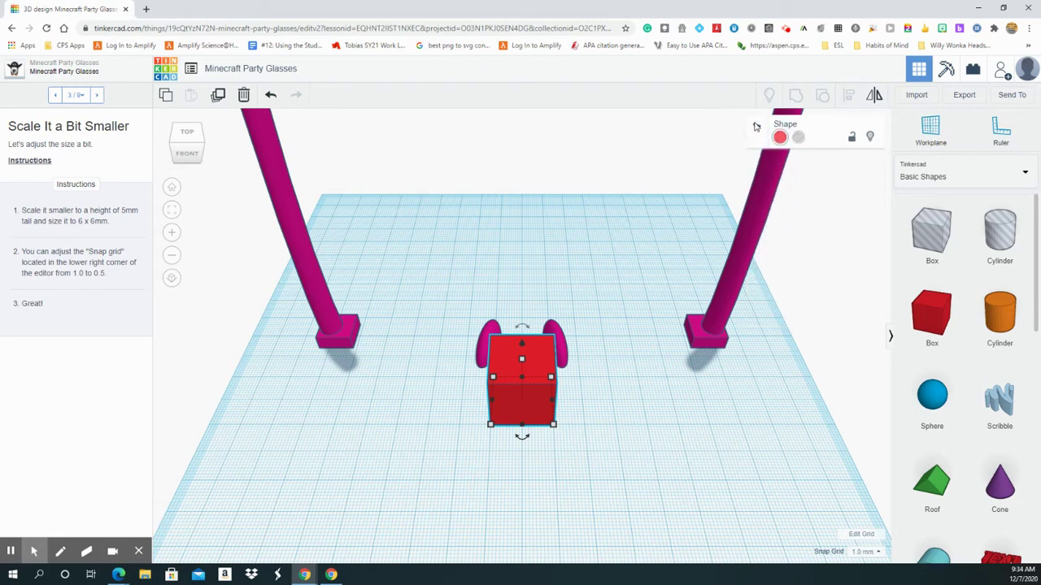
pyautogui.click(756, 128)
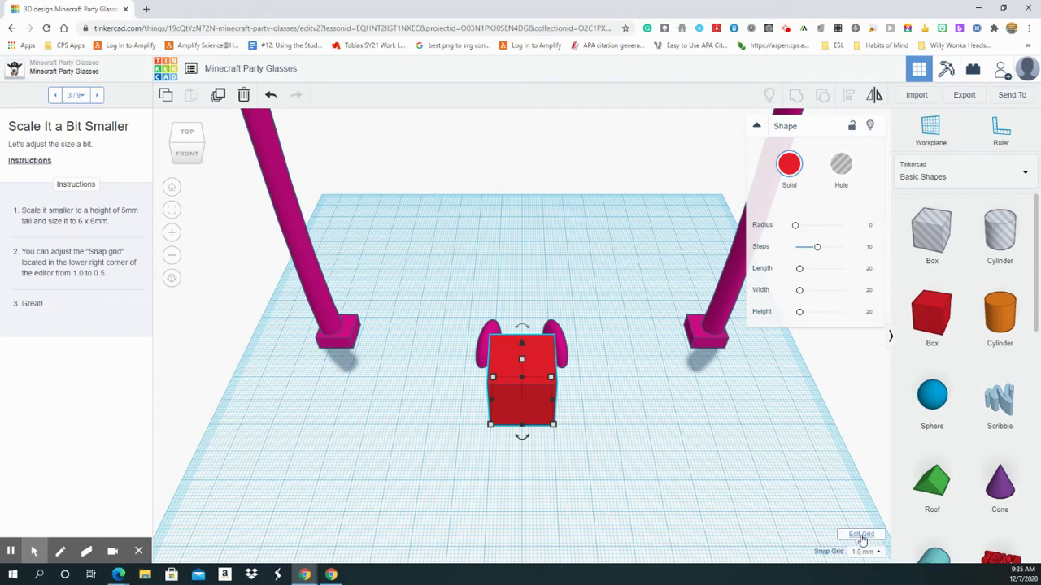
pyautogui.click(861, 535)
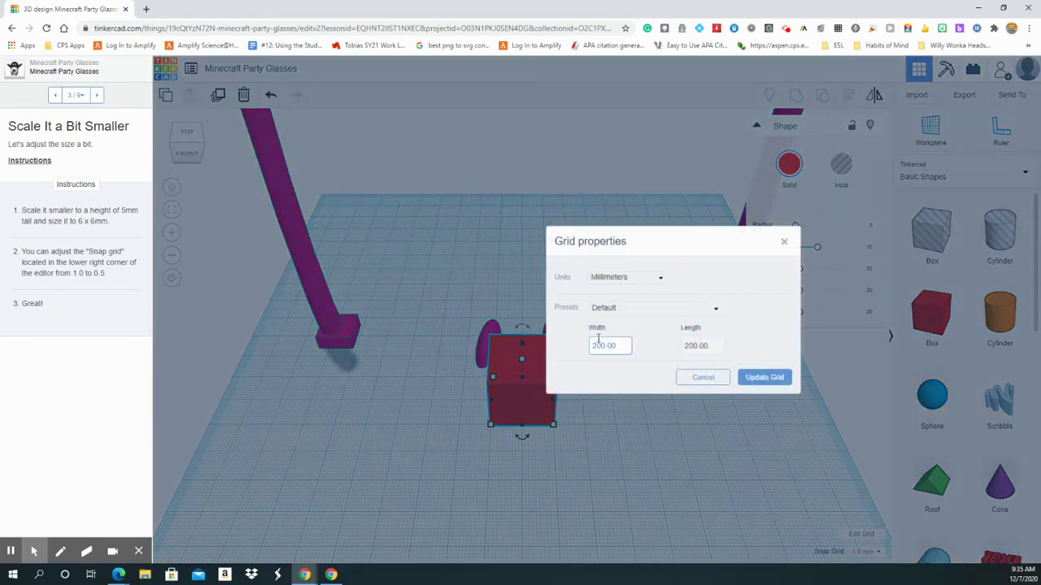
pyautogui.click(622, 276)
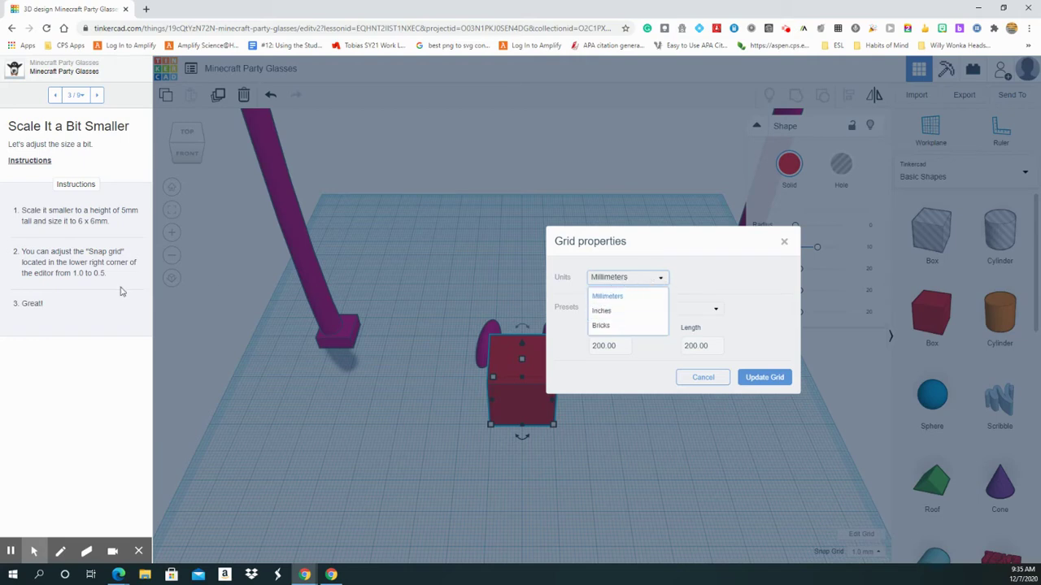
pyautogui.click(718, 379)
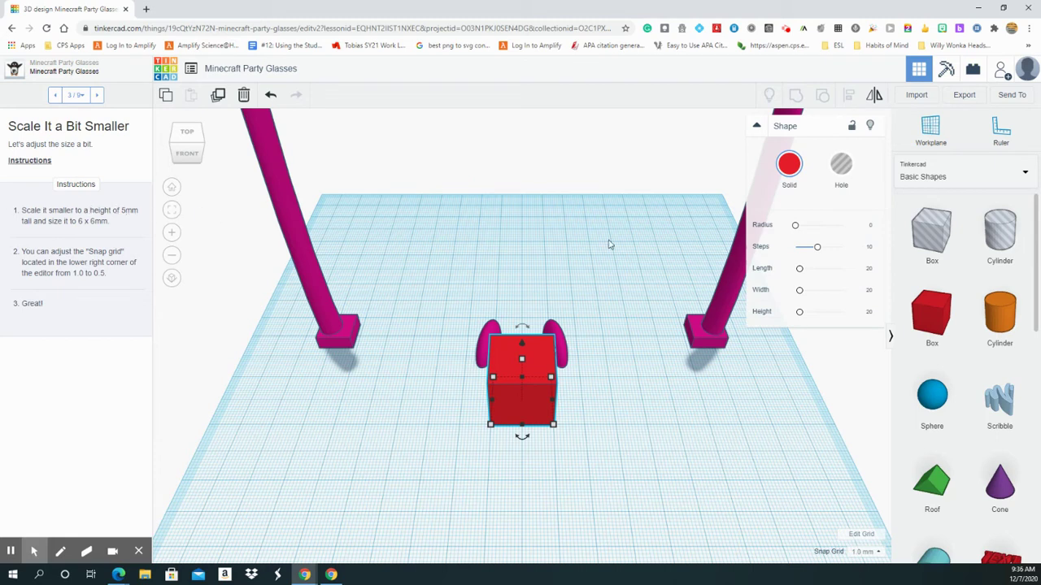
# - In the Shape inspector, enter the red box's new height and set its length and width to 6 mm each
pyautogui.click(870, 313)
pyautogui.write('5')
pyautogui.click(858, 348)
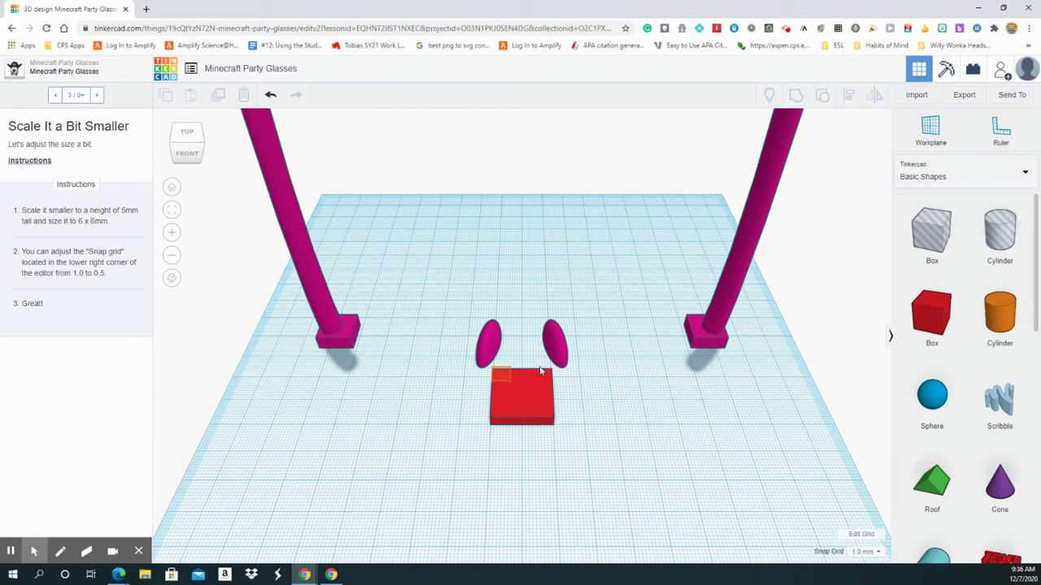
pyautogui.click(542, 407)
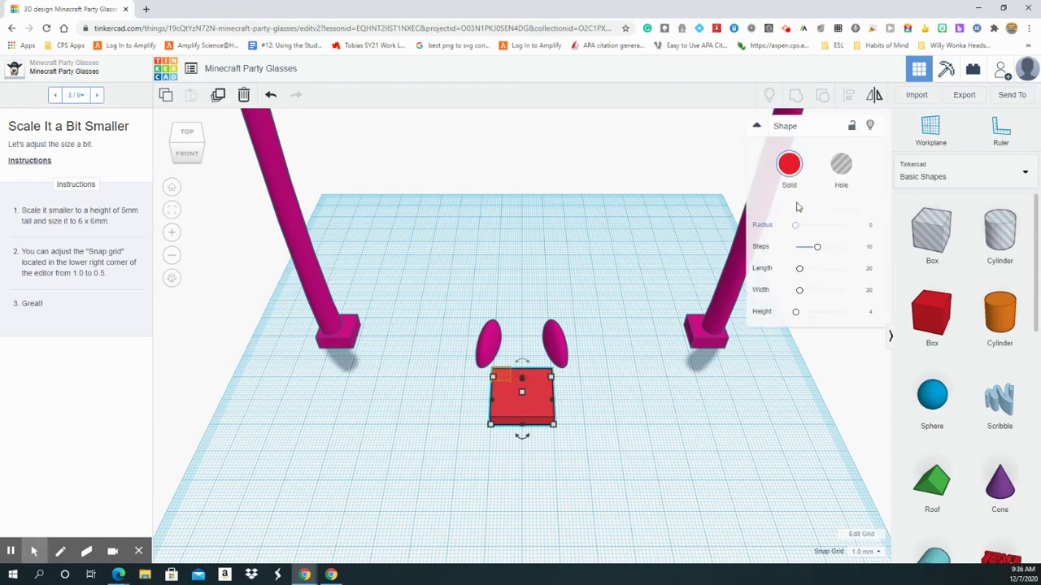
pyautogui.click(870, 269)
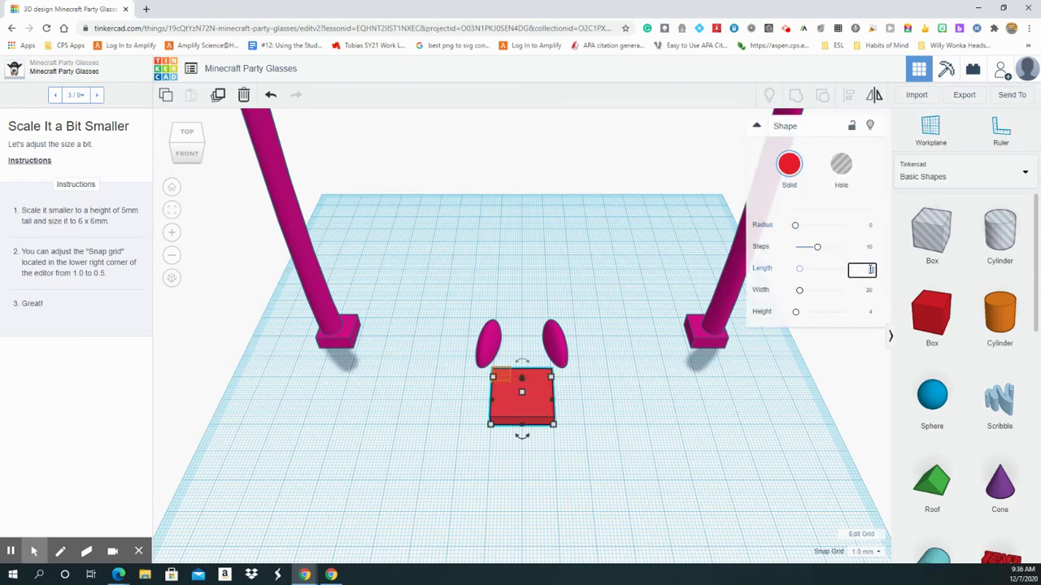
pyautogui.write('6')
pyautogui.click(862, 291)
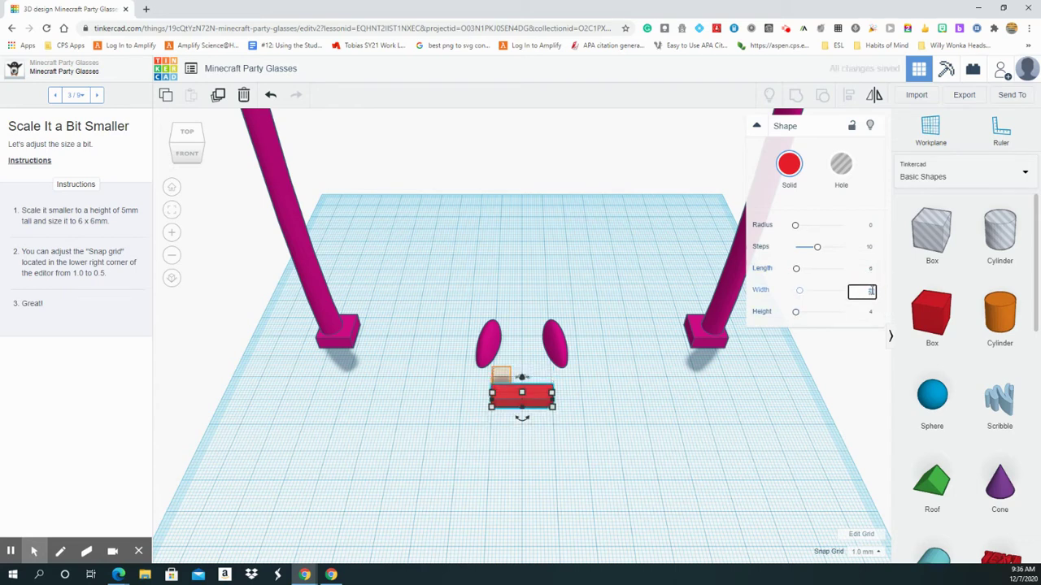
pyautogui.write('6')
pyautogui.press('Return')
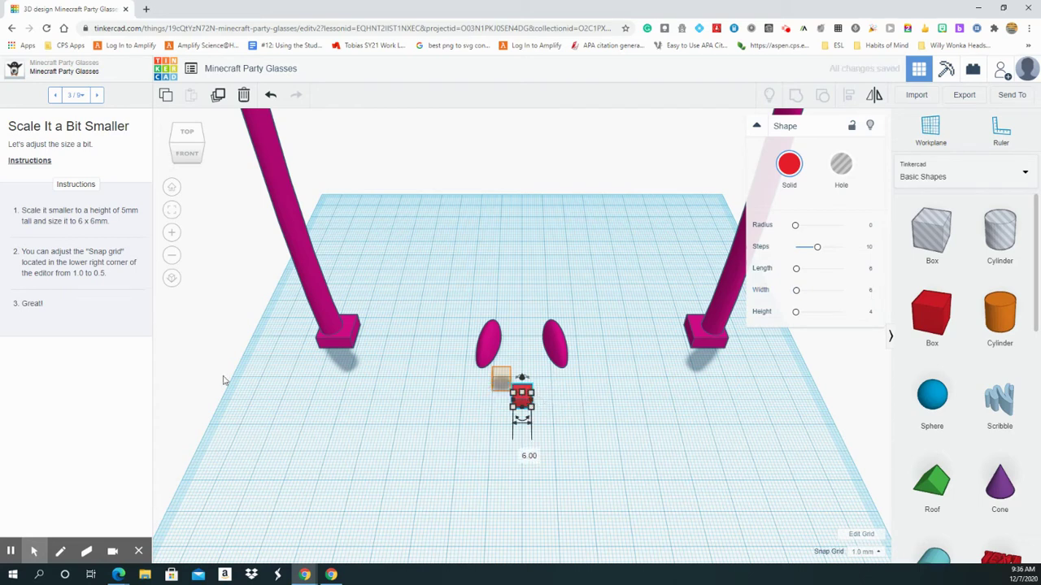
# - Advance to step 4, 'Start Building', and drag the small red box onto the last orange outline
pyautogui.click(97, 95)
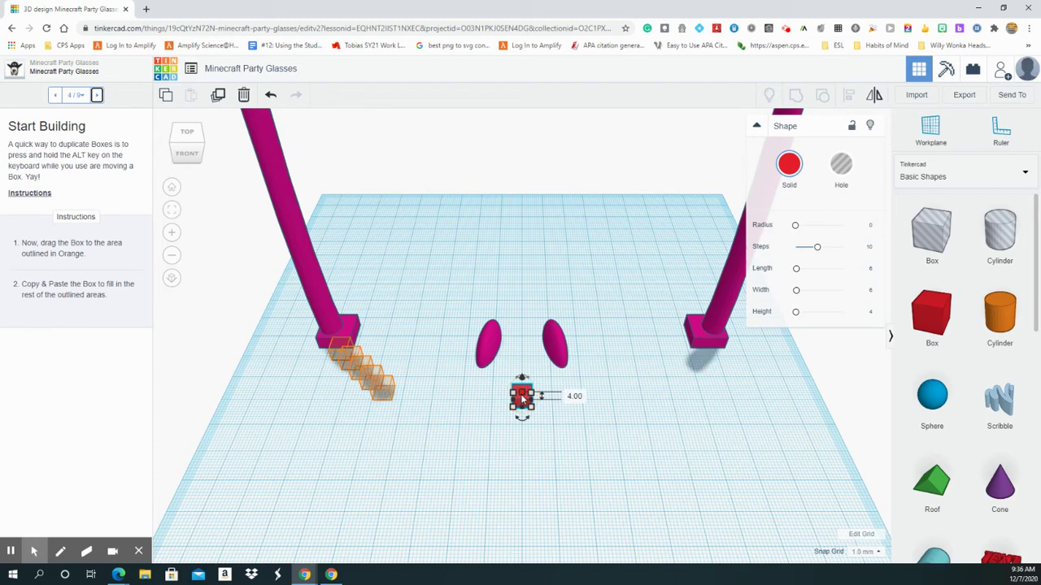
pyautogui.moveTo(522, 397); pyautogui.dragTo(380, 390)
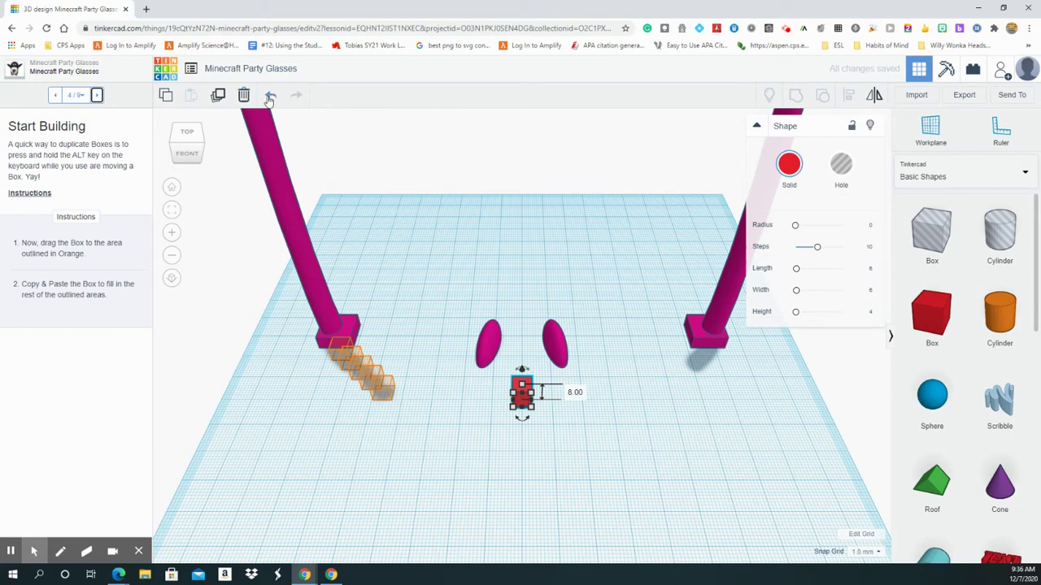
pyautogui.click(271, 95)
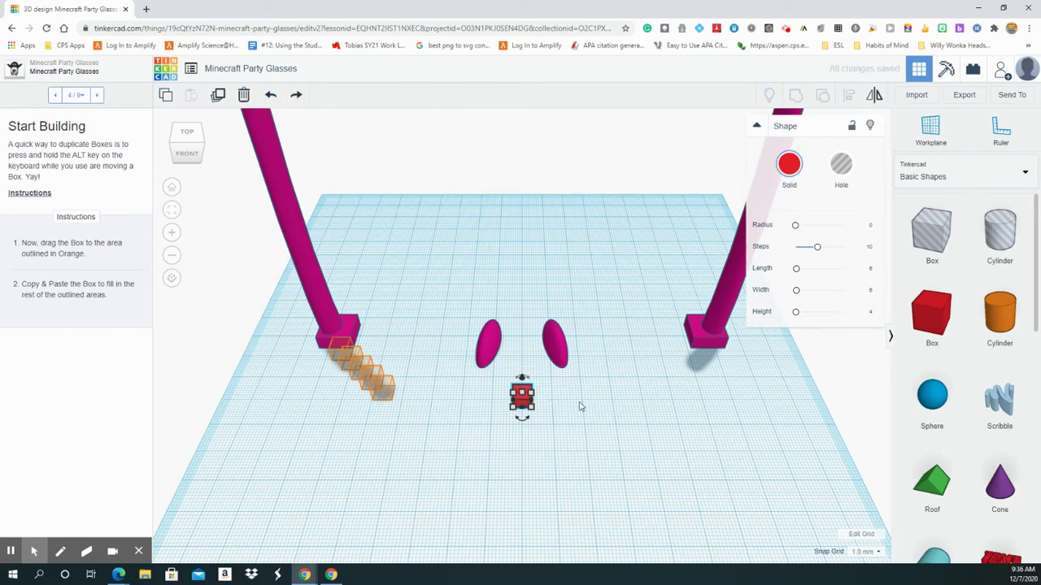
pyautogui.click(552, 396)
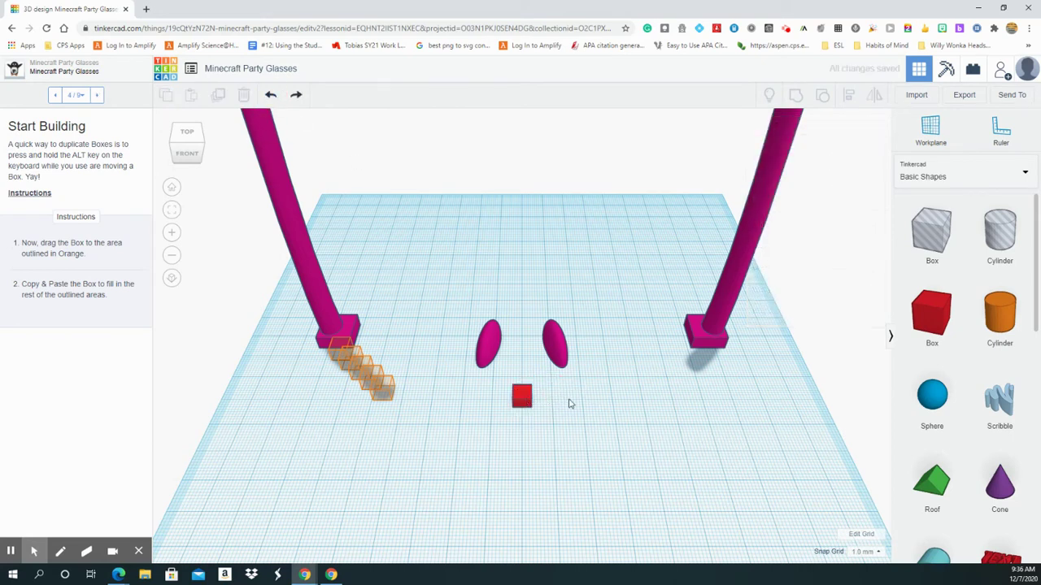
pyautogui.click(603, 404)
pyautogui.moveTo(523, 396); pyautogui.dragTo(384, 391)
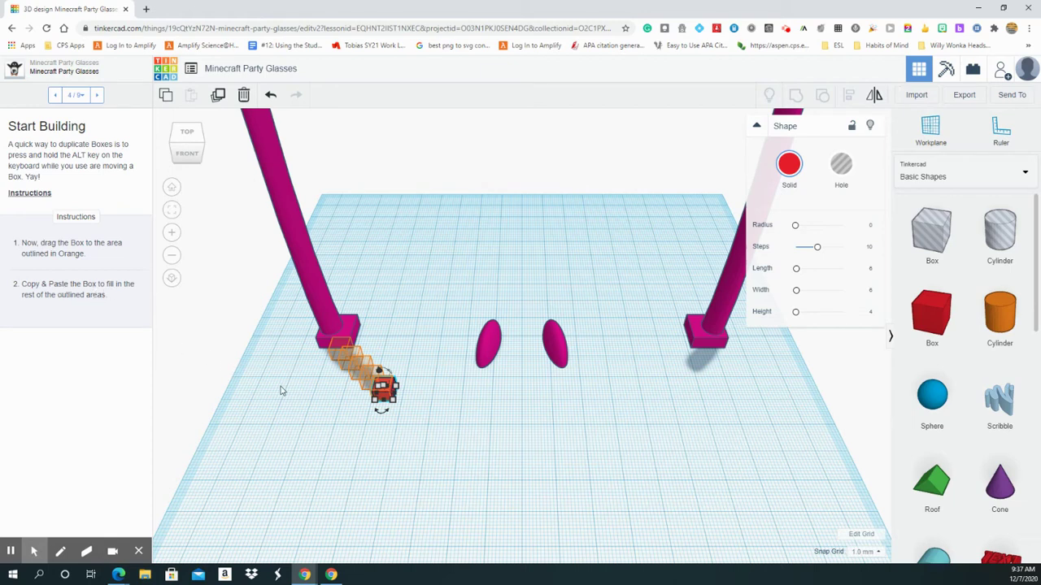
# - Alt-drag copies of the small red box into the first outlined spots along the diagonal row
pyautogui.click(325, 423)
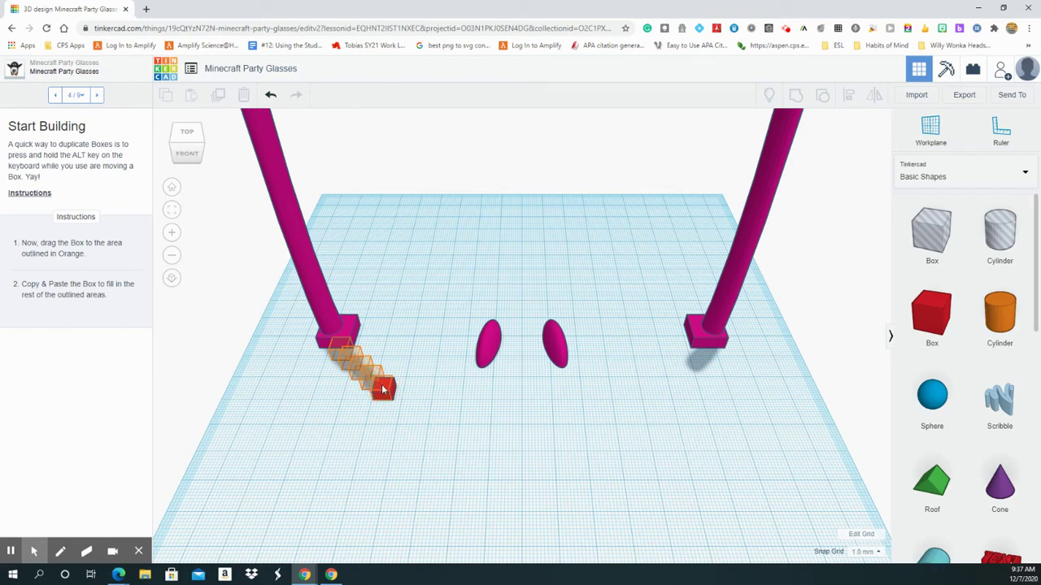
pyautogui.click(382, 386)
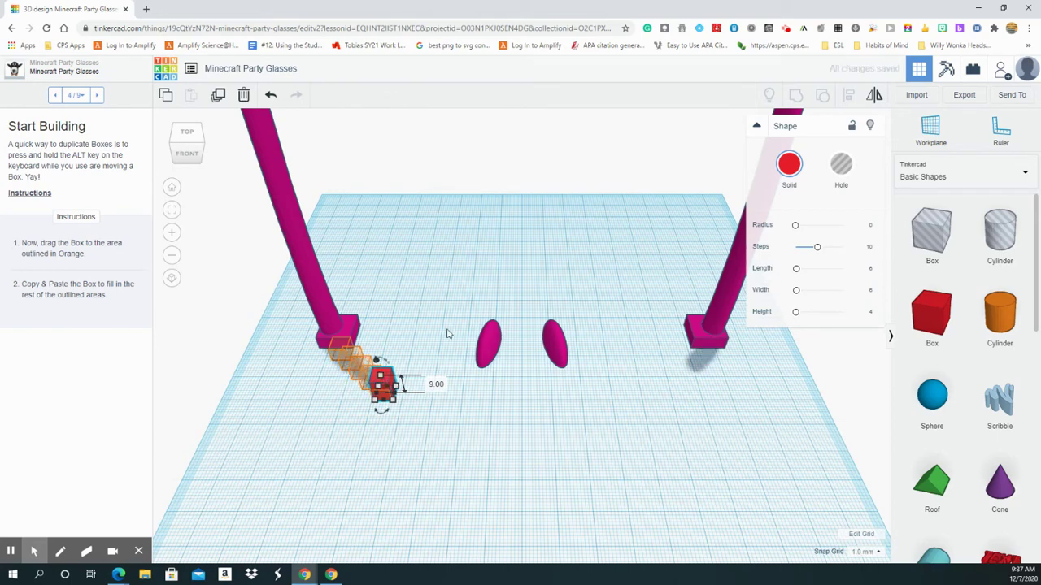
pyautogui.click(270, 95)
pyautogui.click(394, 431)
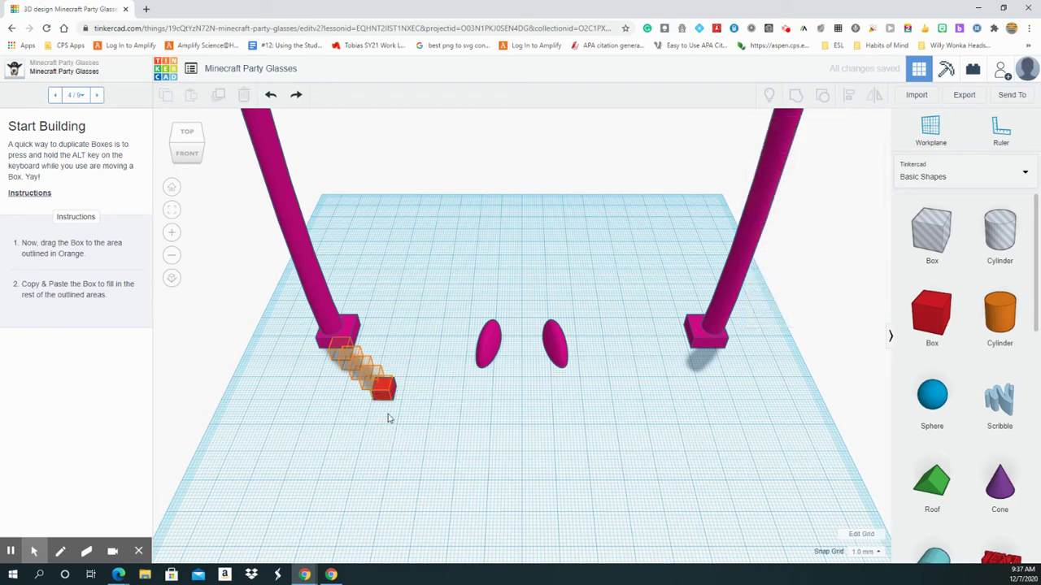
pyautogui.keyDown('alt'); pyautogui.moveTo(374, 389); pyautogui.dragTo(389, 379); pyautogui.keyUp('alt')
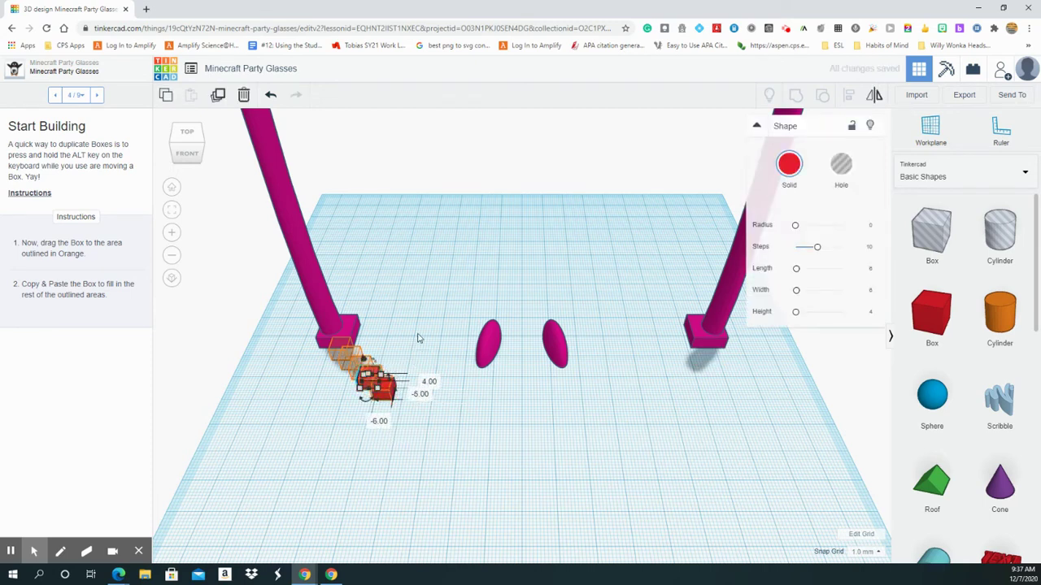
pyautogui.click(418, 339)
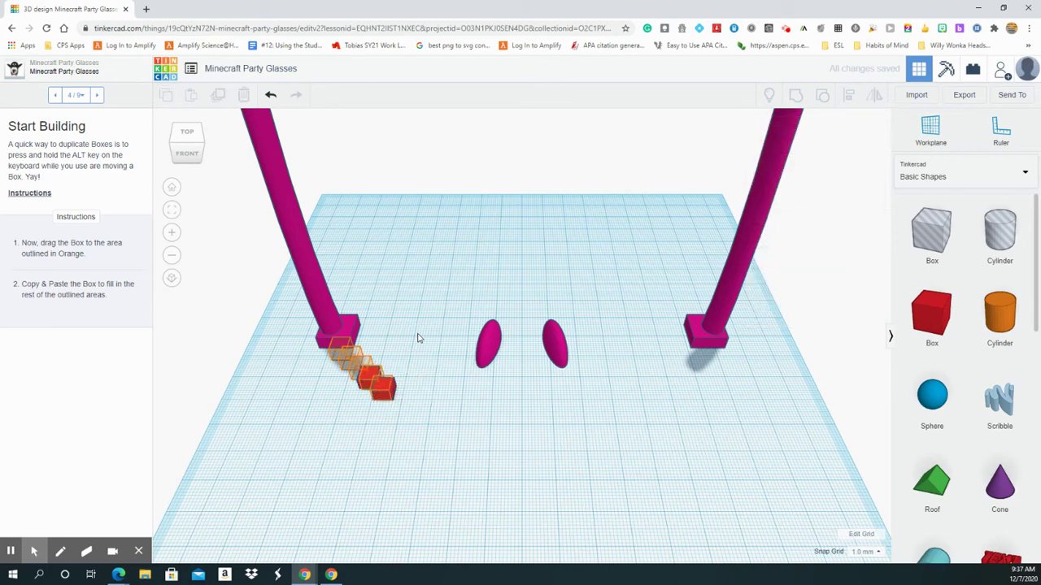
pyautogui.click(384, 391)
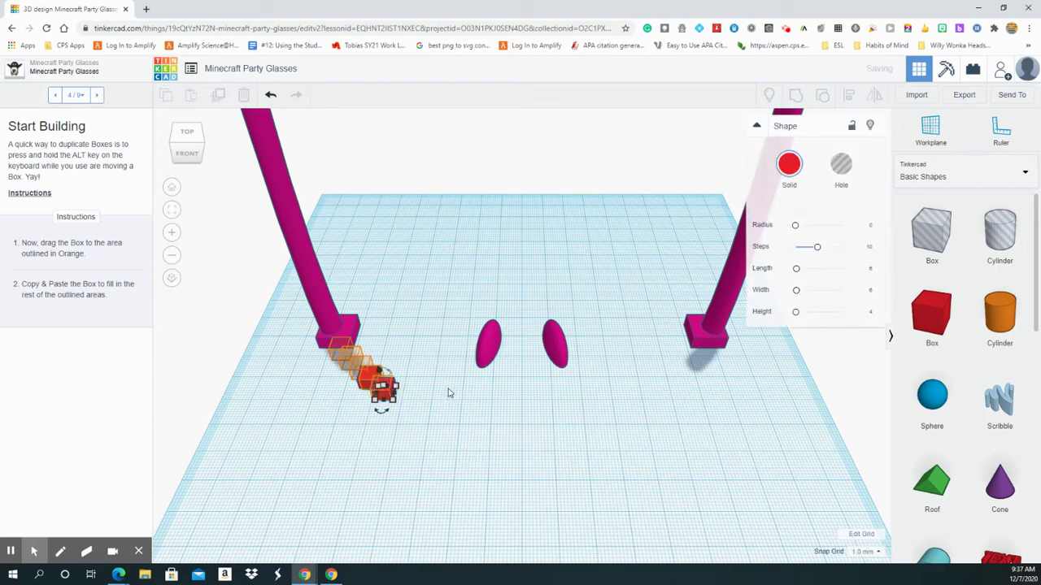
pyautogui.click(426, 389)
pyautogui.moveTo(385, 392); pyautogui.dragTo(373, 374)
pyautogui.click(407, 353)
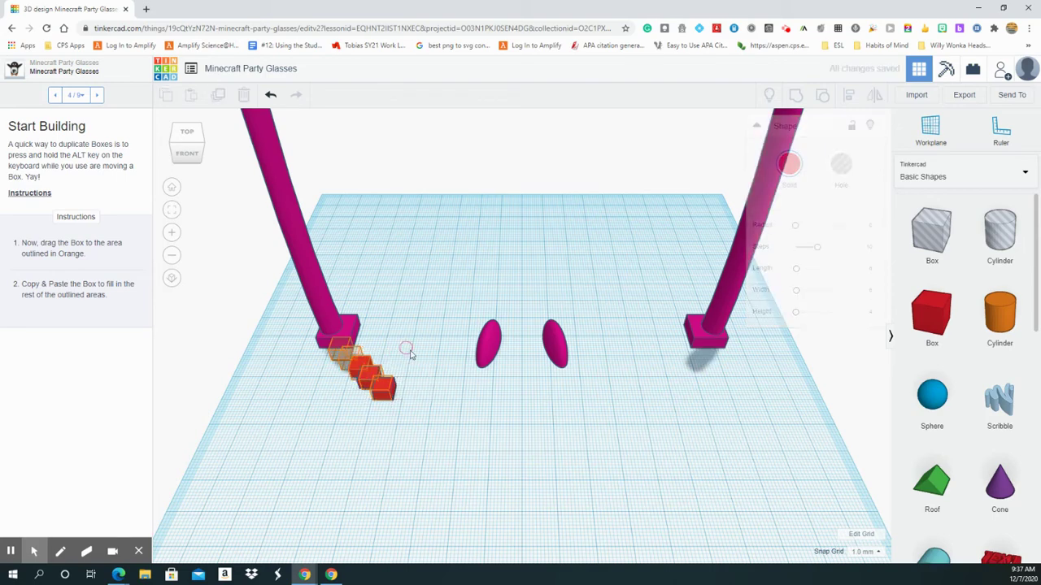
# - Copy another box along the row, nudge the last onto the post's base outline, and advance to step 5
pyautogui.click(388, 391)
pyautogui.click(387, 392)
pyautogui.click(431, 384)
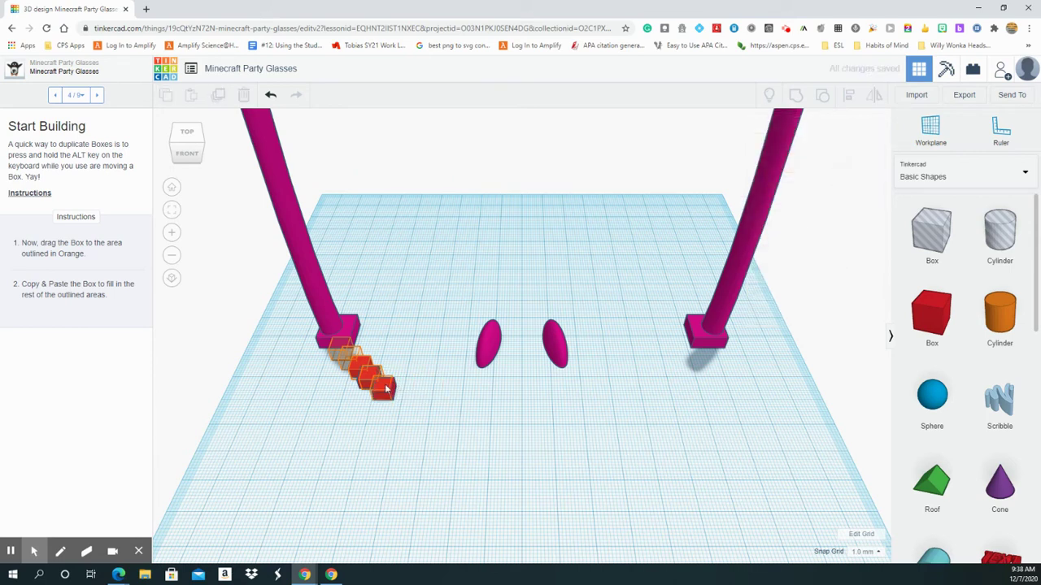
pyautogui.moveTo(350, 364); pyautogui.dragTo(350, 358)
pyautogui.click(437, 392)
pyautogui.click(388, 395)
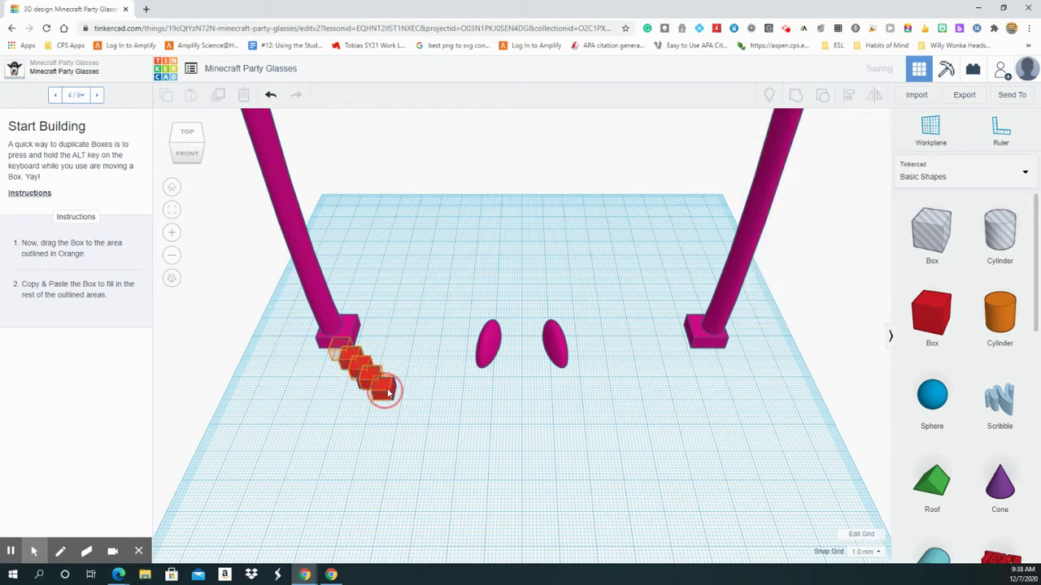
pyautogui.click(431, 383)
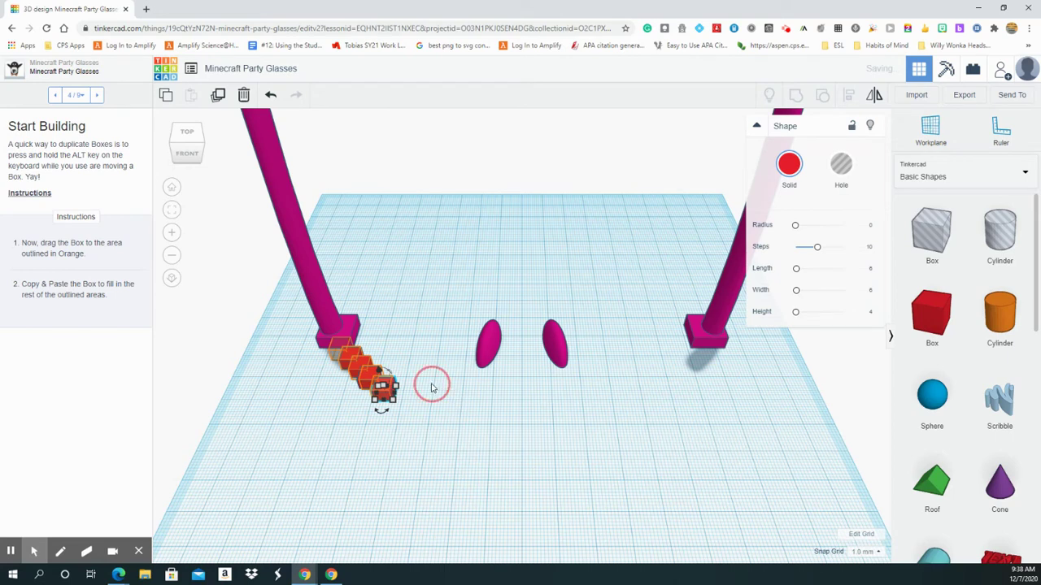
pyautogui.click(383, 381)
pyautogui.moveTo(343, 354); pyautogui.dragTo(345, 350)
pyautogui.click(391, 339)
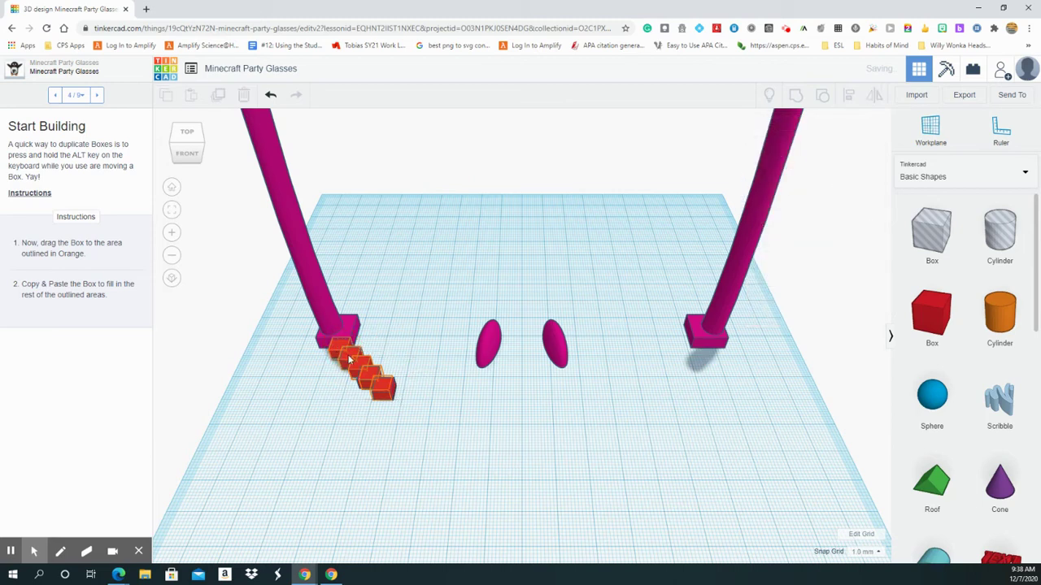
pyautogui.click(97, 95)
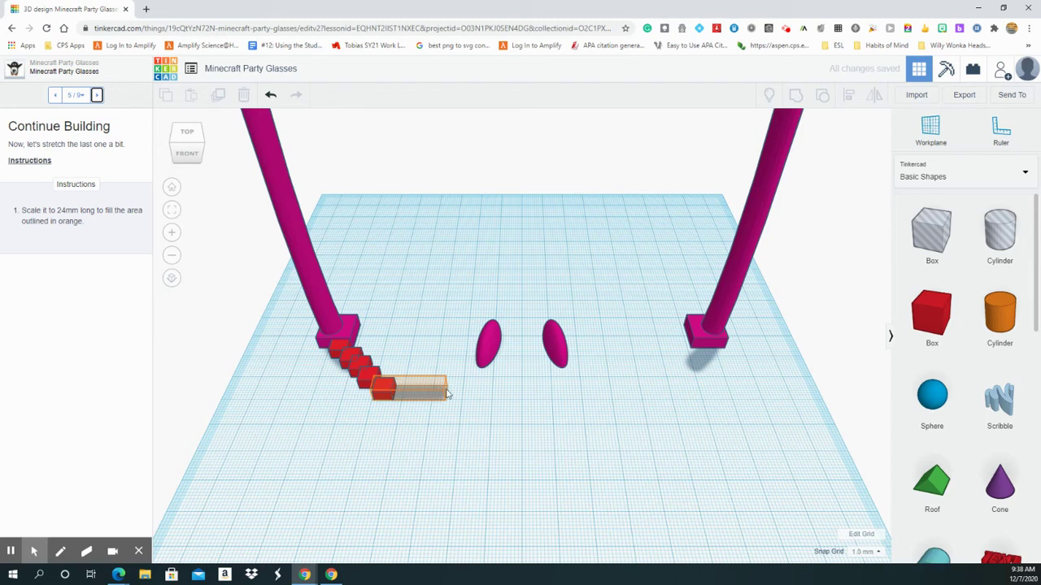
# - Stretch the last red block toward the orange outline, fixing its length at 24 mm
pyautogui.click(384, 394)
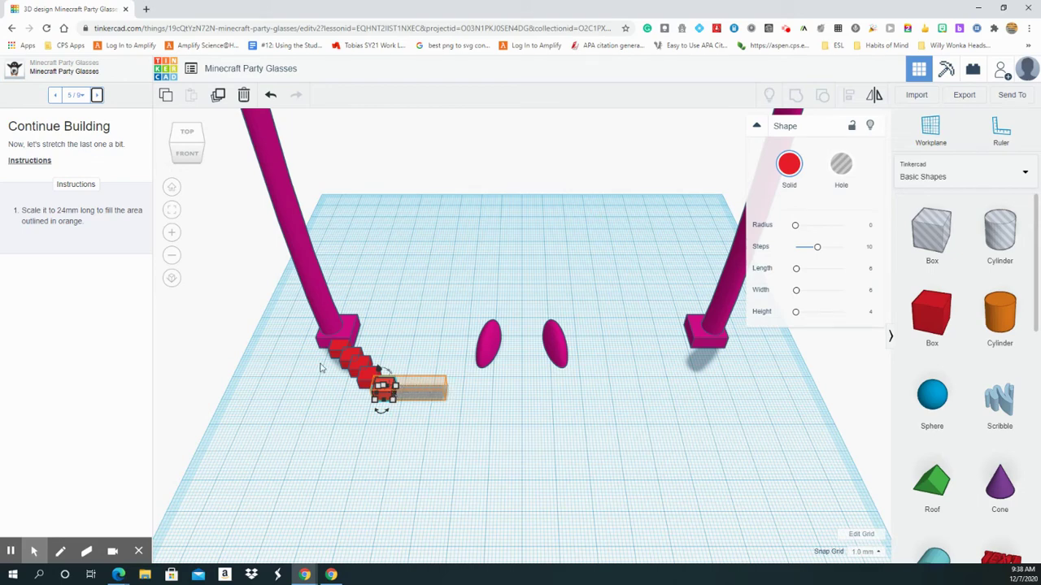
pyautogui.click(172, 236)
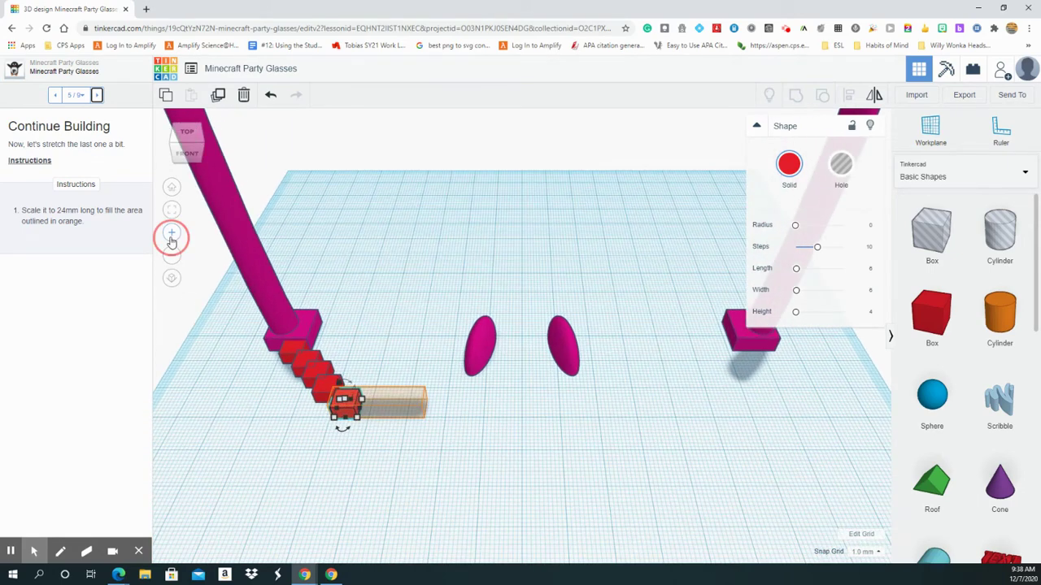
pyautogui.moveTo(349, 304); pyautogui.dragTo(418, 302)
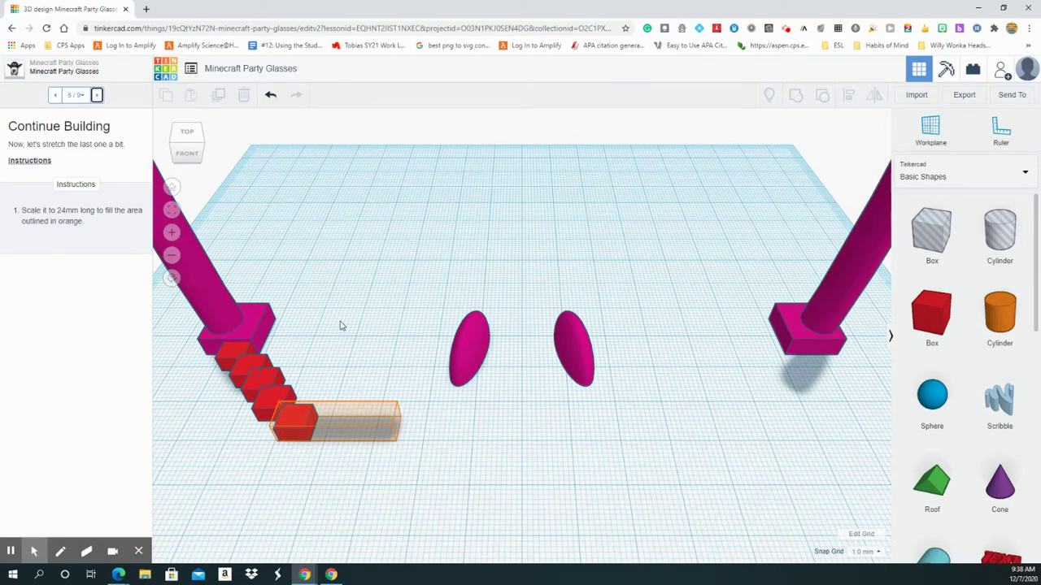
pyautogui.click(305, 435)
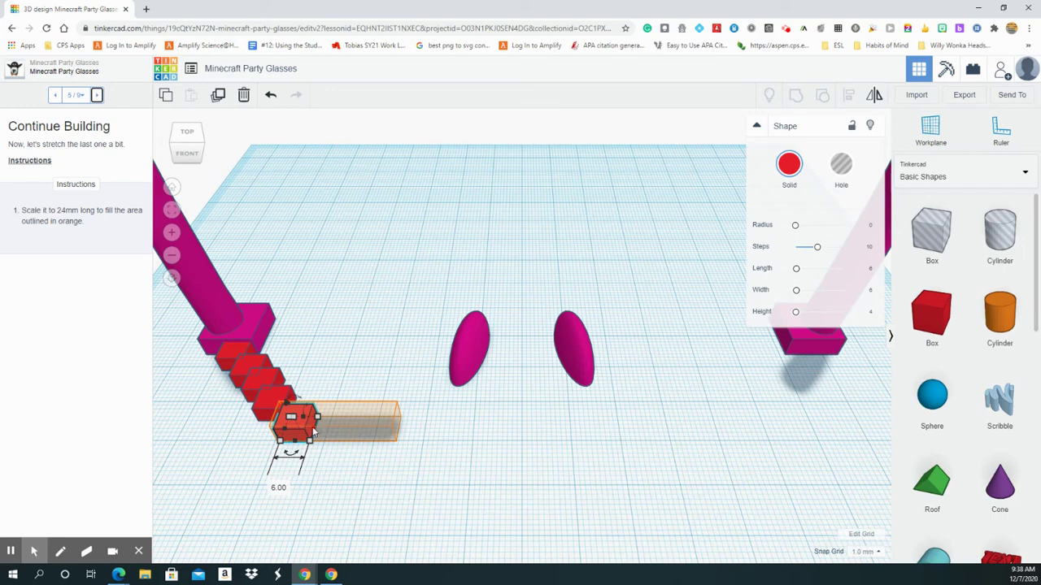
pyautogui.moveTo(313, 431); pyautogui.dragTo(397, 432)
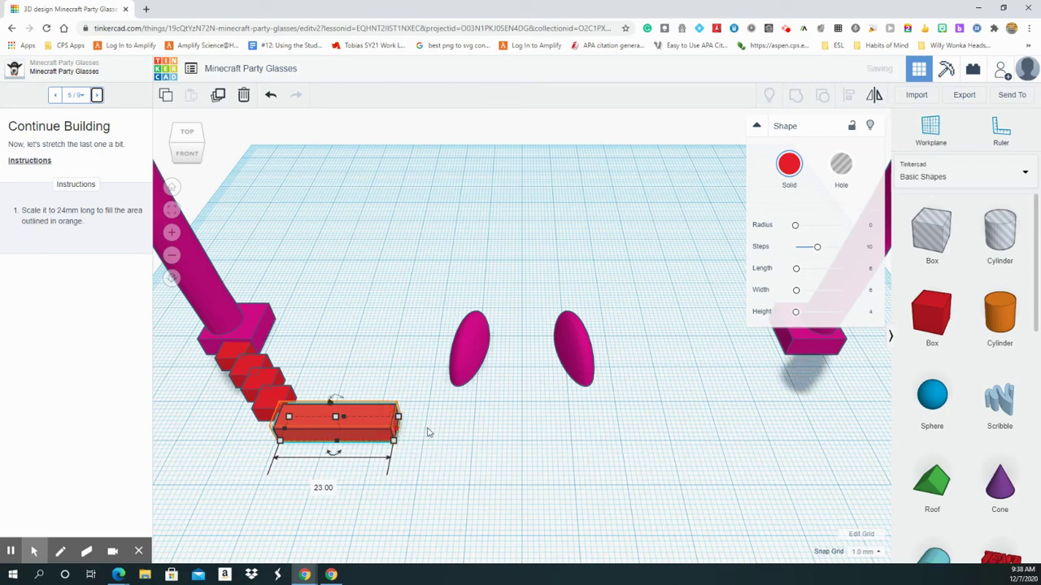
pyautogui.click(323, 488)
pyautogui.write('24')
pyautogui.press('Return')
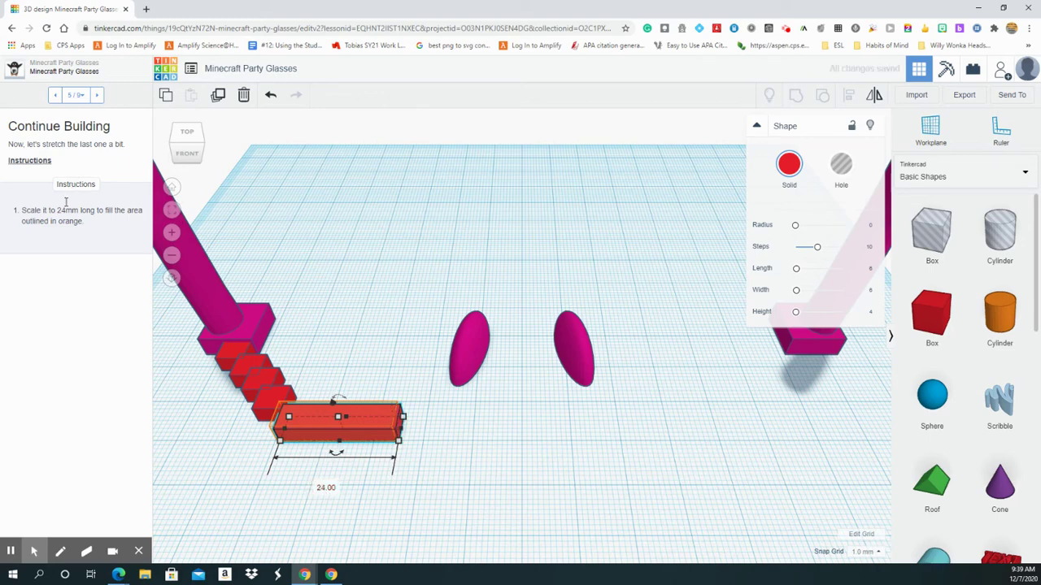
# - Advance to step 6 and copy the 24 mm bar onto the upper-left, upper-right and lower-right outlines
pyautogui.click(97, 95)
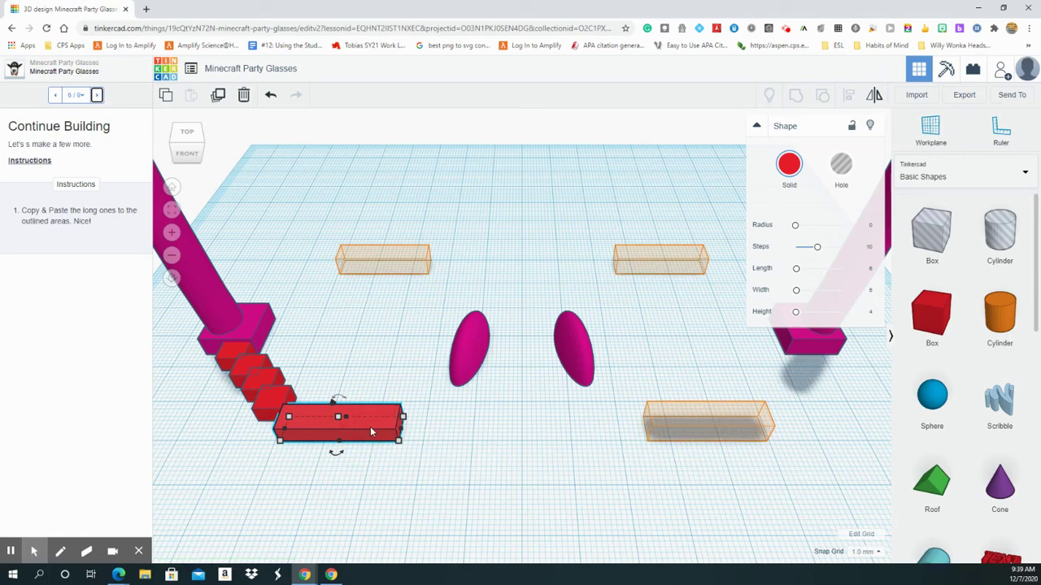
pyautogui.click(371, 392)
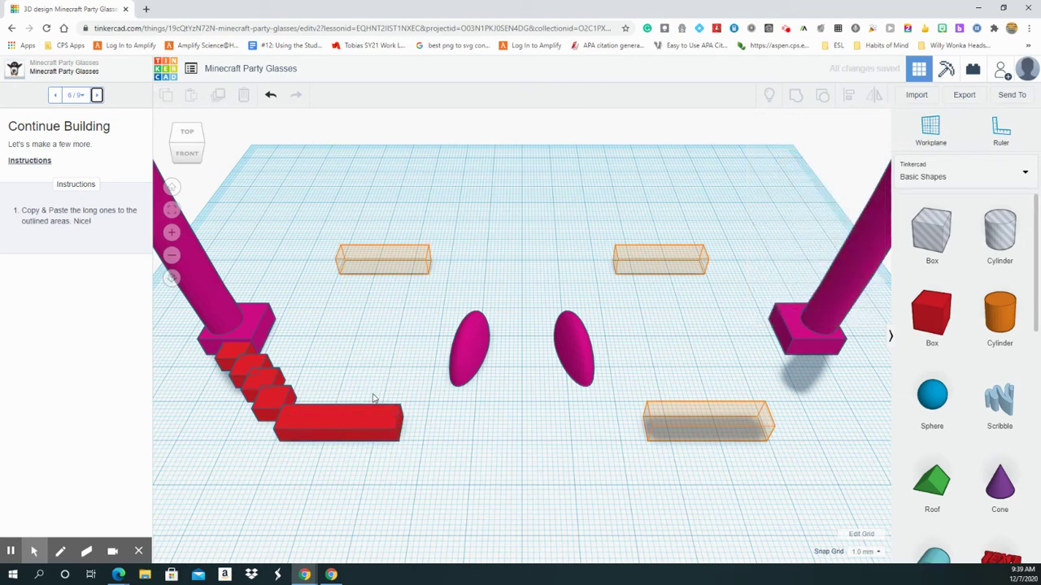
pyautogui.keyDown('alt'); pyautogui.moveTo(376, 415); pyautogui.dragTo(405, 251); pyautogui.keyUp('alt')
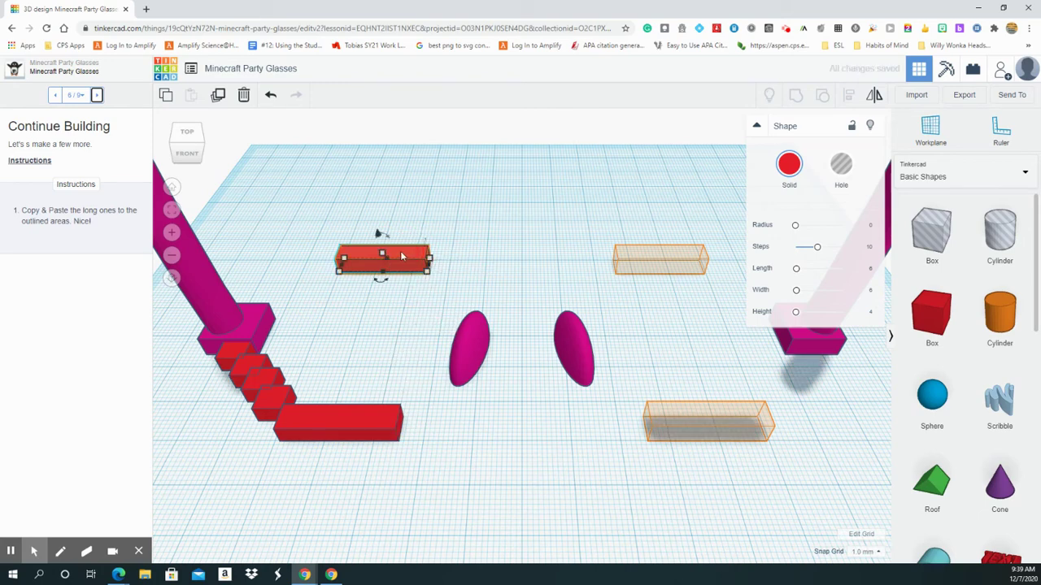
pyautogui.press('Escape')
pyautogui.click(401, 256)
pyautogui.press('Escape')
pyautogui.keyDown('alt'); pyautogui.moveTo(393, 256); pyautogui.dragTo(669, 258); pyautogui.keyUp('alt')
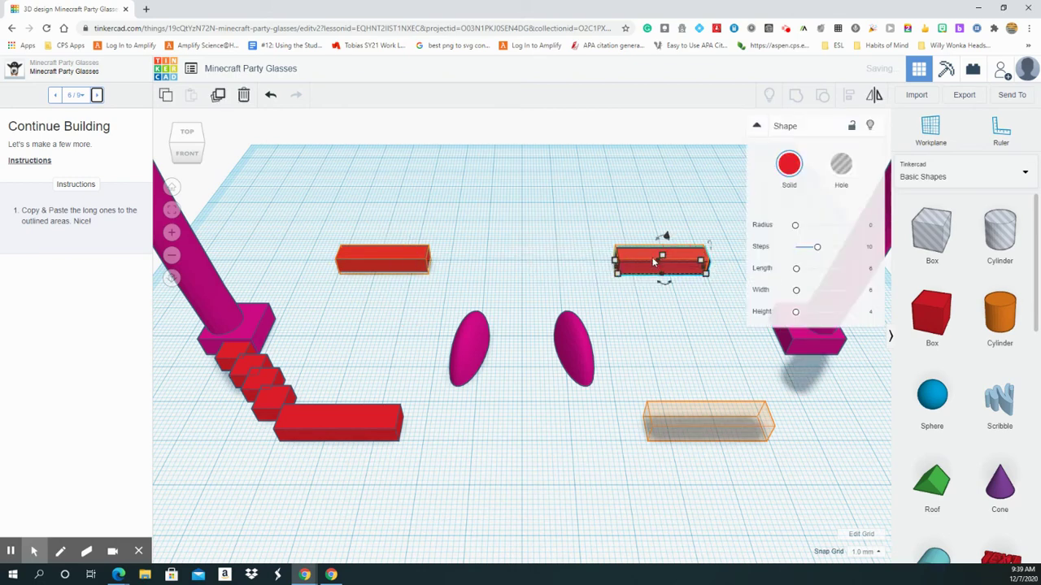
pyautogui.press('Escape')
pyautogui.keyDown('alt'); pyautogui.moveTo(637, 256); pyautogui.dragTo(679, 421); pyautogui.keyUp('alt')
pyautogui.click(561, 473)
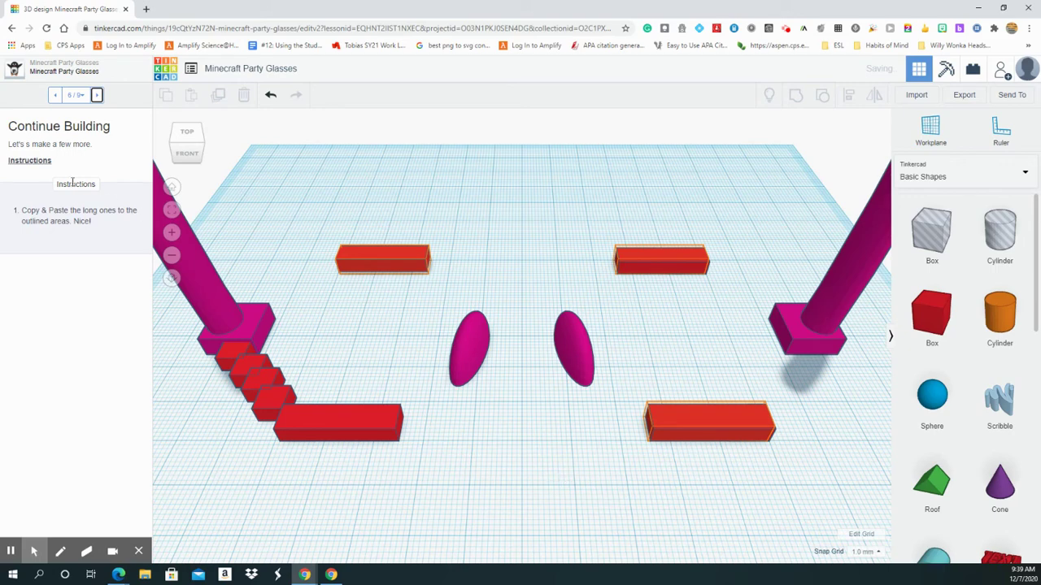
# - Advance to step 7 and copy a small red box from the left row into the outline above the left post
pyautogui.click(97, 95)
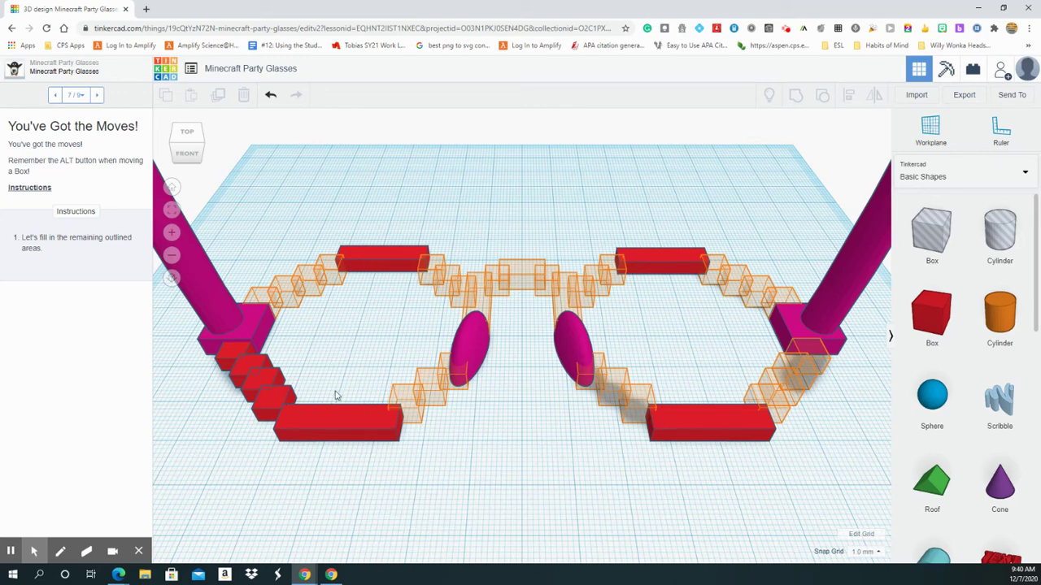
pyautogui.click(238, 355)
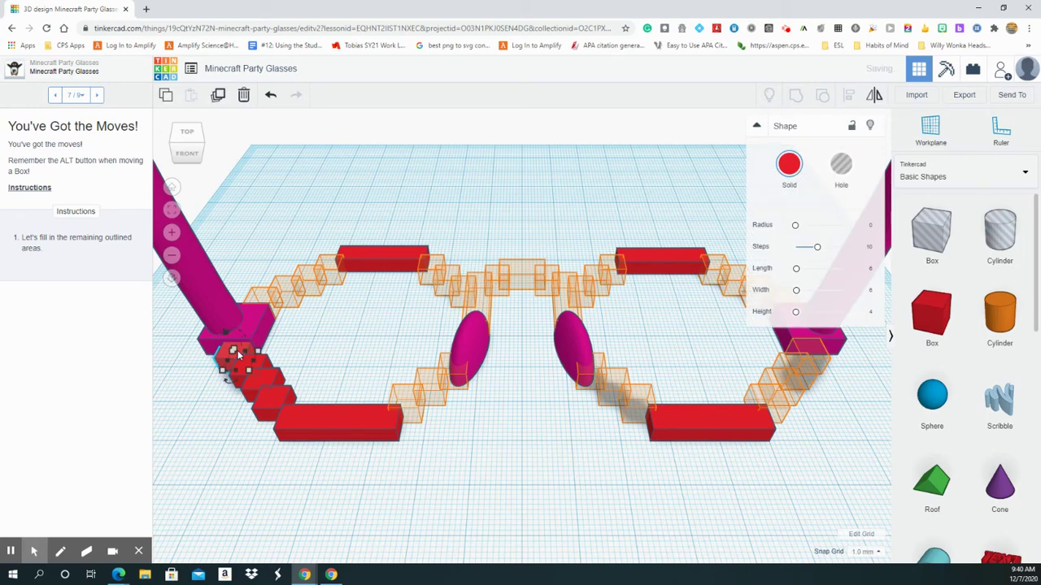
pyautogui.click(302, 344)
pyautogui.moveTo(237, 349); pyautogui.dragTo(267, 297)
pyautogui.click(295, 323)
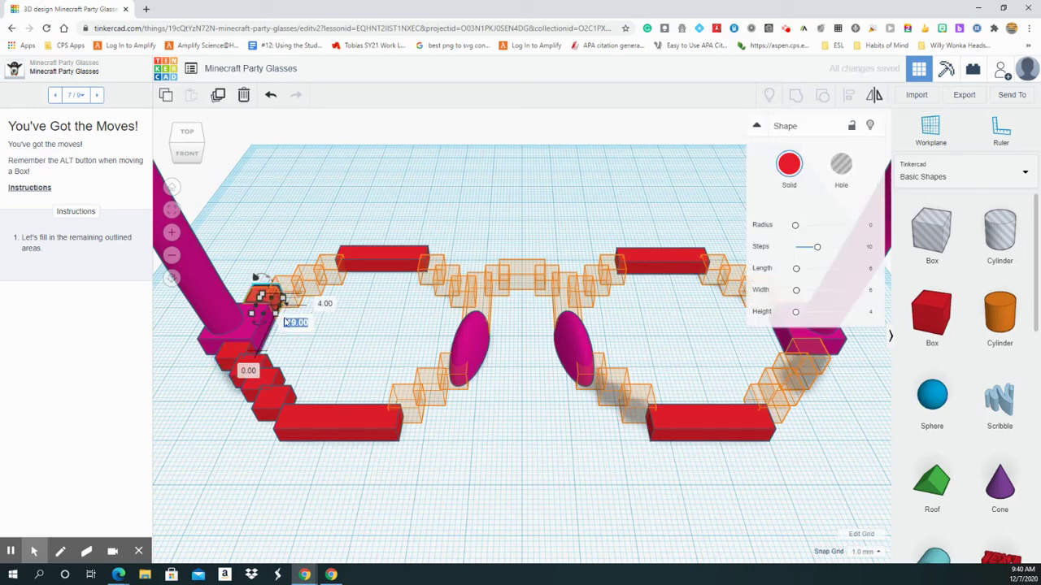
pyautogui.press('Return')
pyautogui.click(301, 337)
pyautogui.click(263, 295)
pyautogui.click(273, 297)
pyautogui.moveTo(273, 298)
pyautogui.mouseDown()
pyautogui.moveTo(295, 288)
pyautogui.moveTo(283, 286)
pyautogui.mouseUp()
pyautogui.click(322, 339)
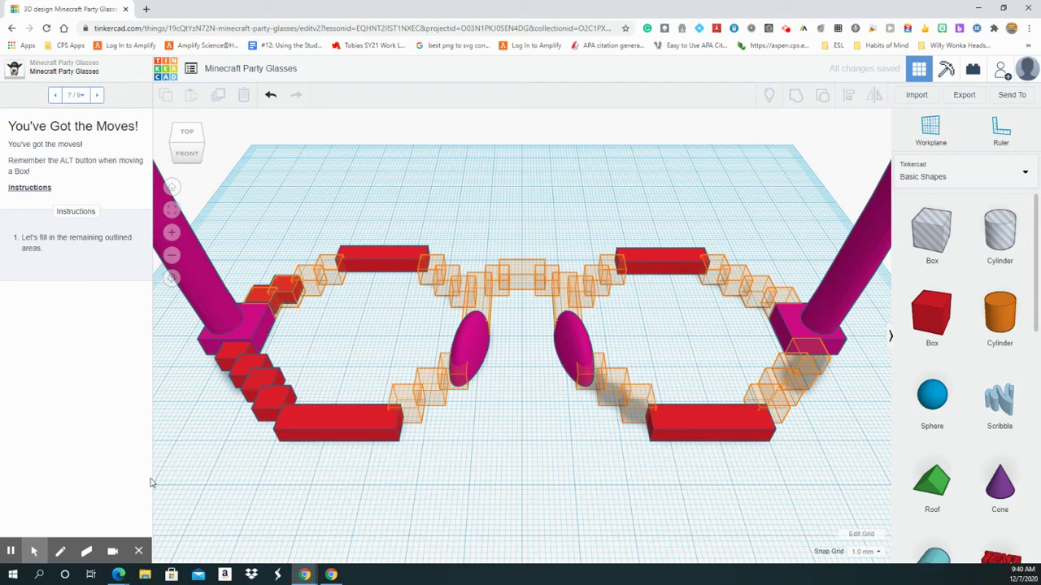
pyautogui.moveTo(112, 546)
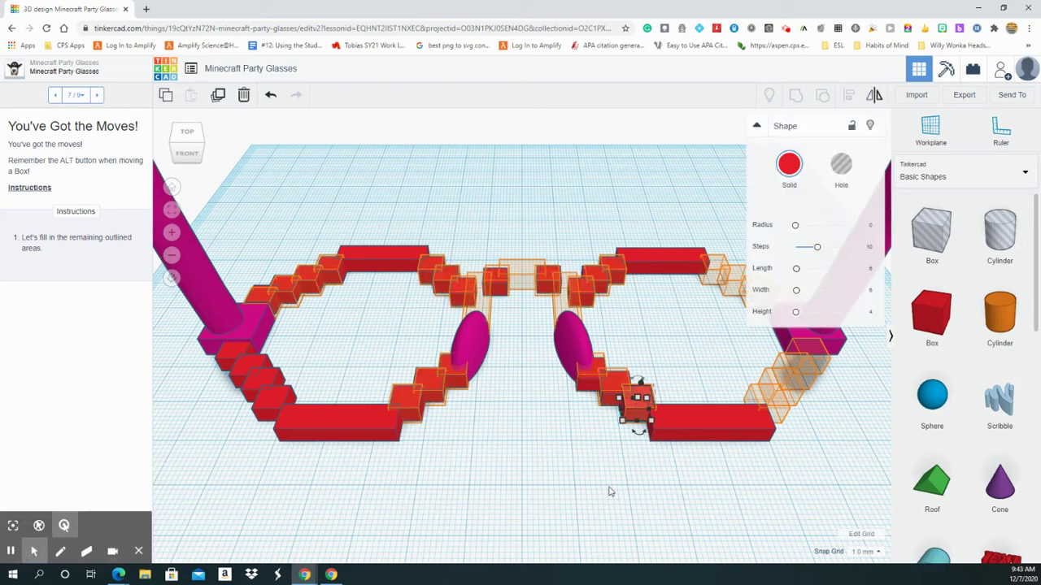
# - Copy a small red box 27 mm right into the next outlined spot on the right lens
pyautogui.click(576, 491)
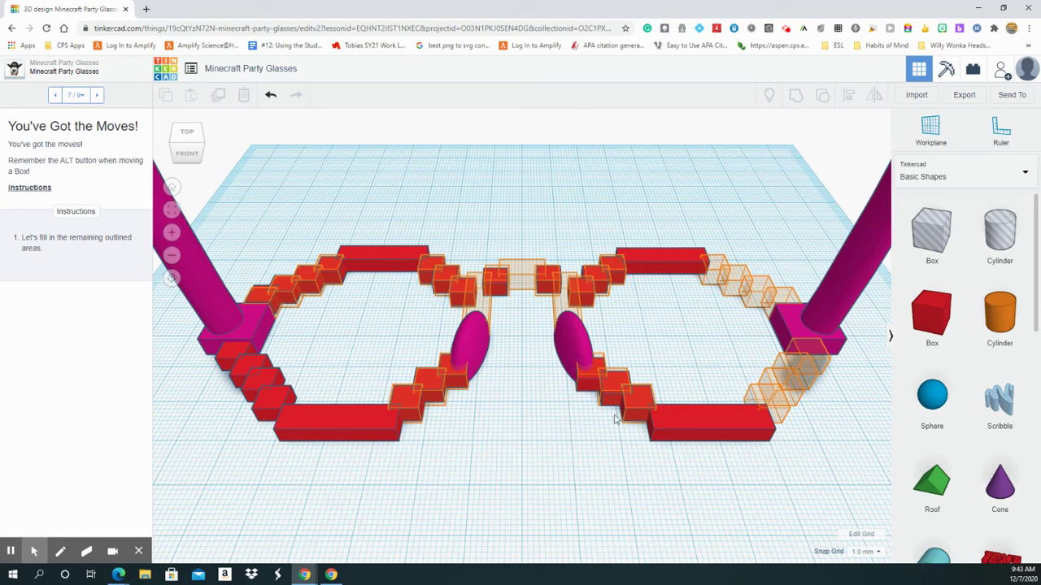
pyautogui.click(637, 403)
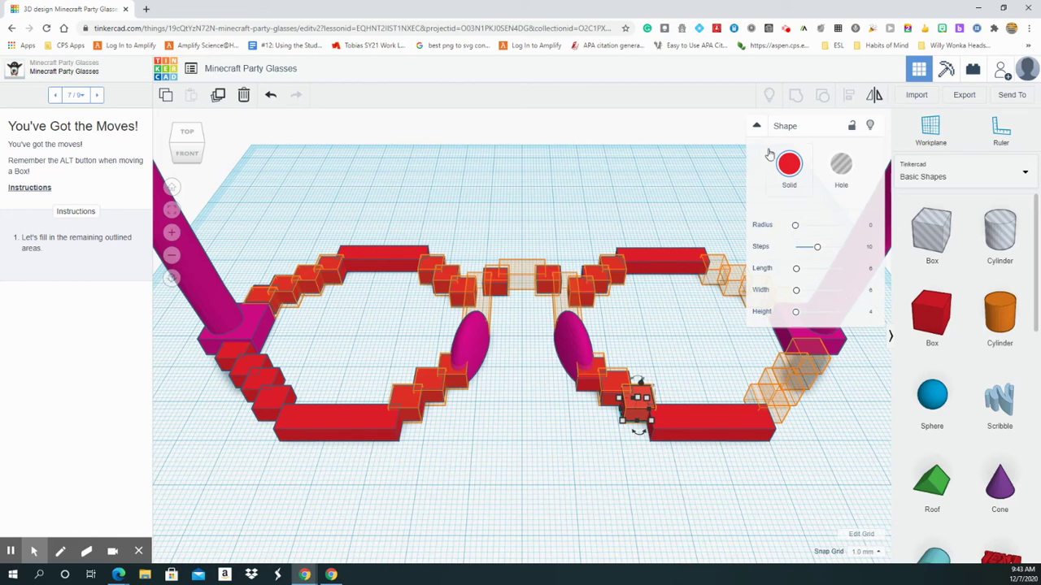
pyautogui.click(710, 174)
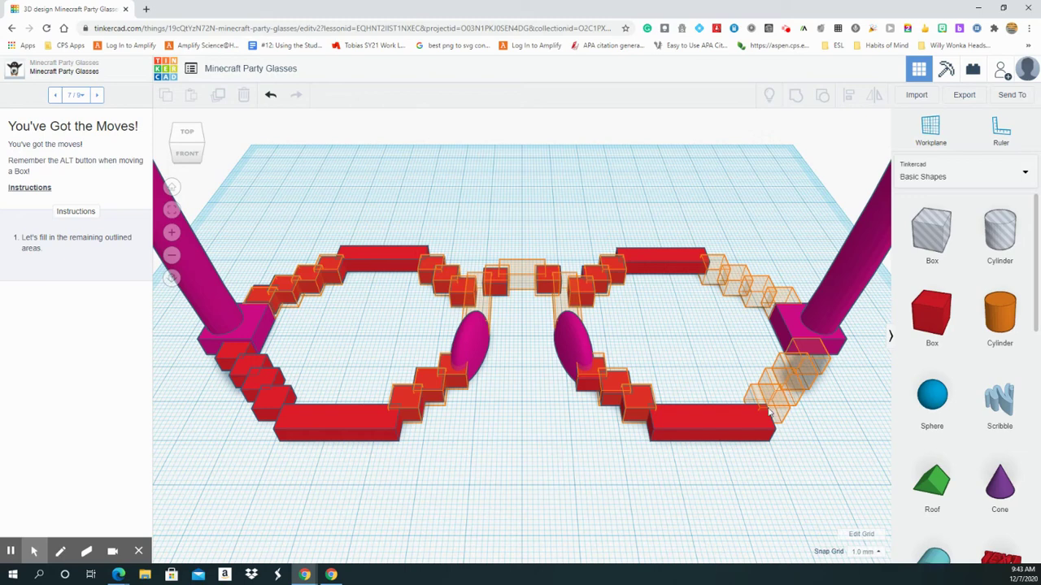
pyautogui.click(642, 401)
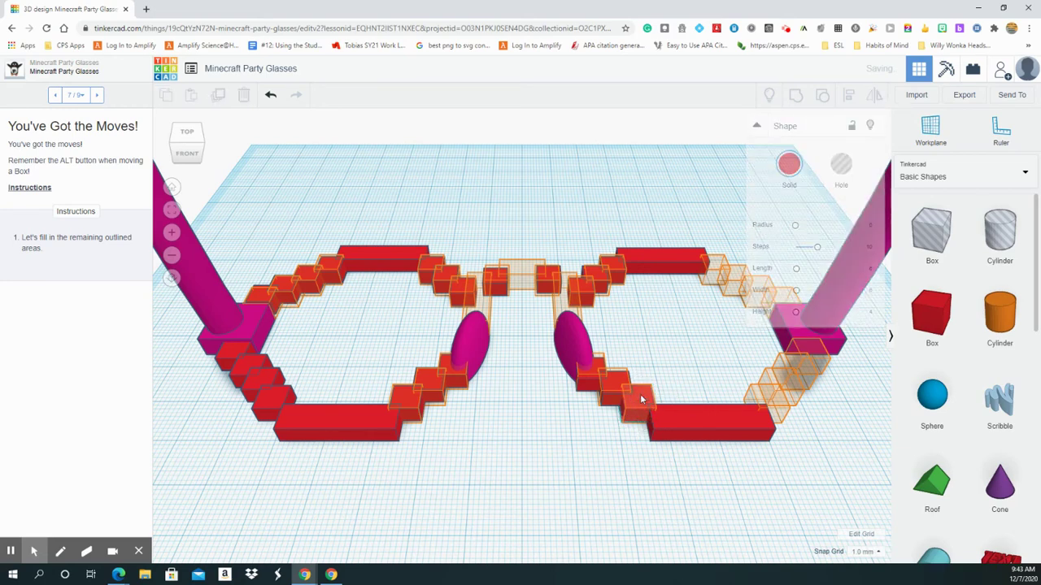
pyautogui.click(680, 362)
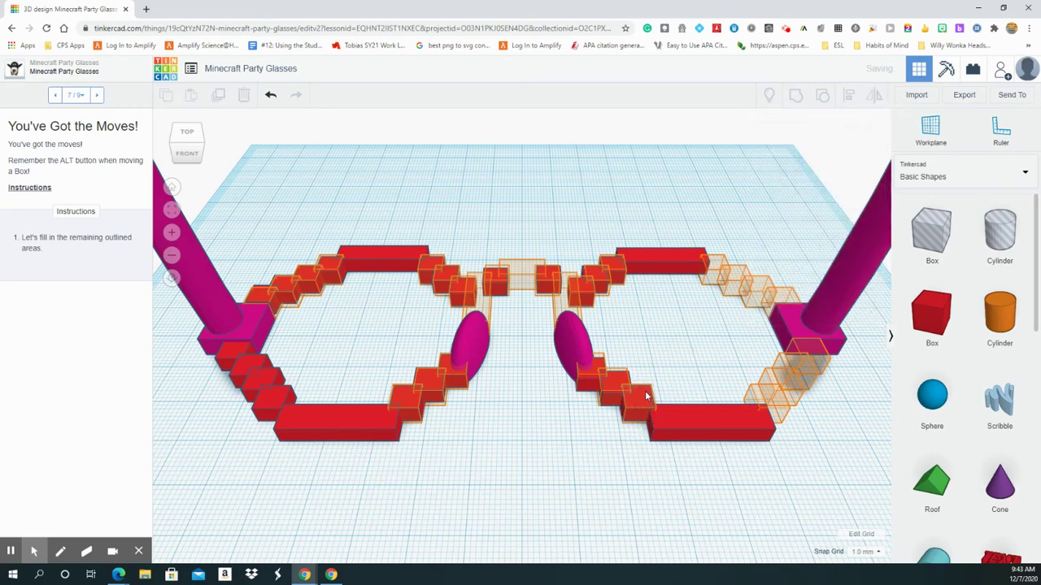
pyautogui.moveTo(644, 397); pyautogui.dragTo(812, 359)
pyautogui.click(674, 365)
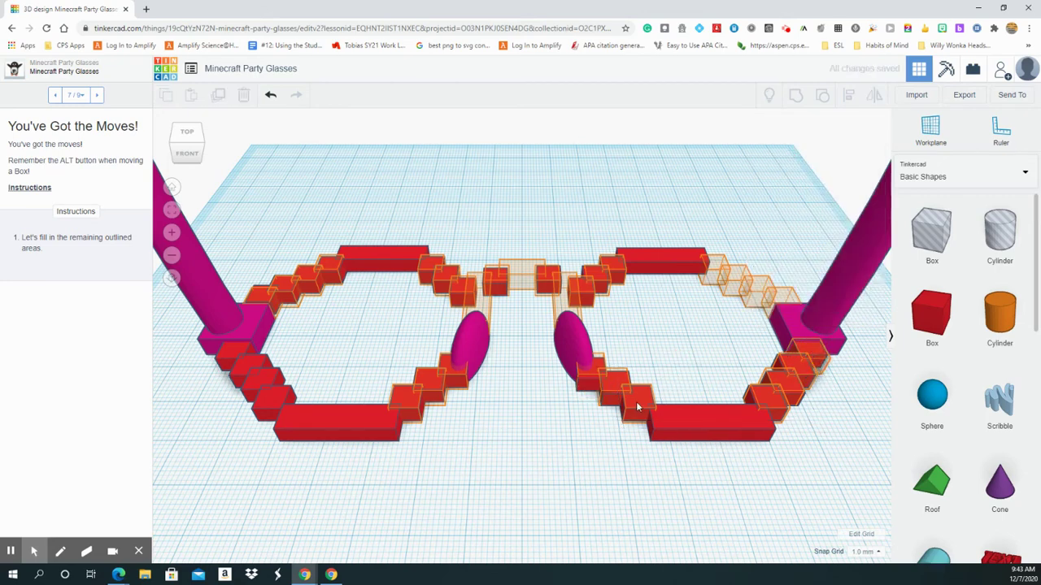
# - Copy a red box into the outlined slot at the right lens's upper-right corner
pyautogui.moveTo(692, 301); pyautogui.dragTo(763, 286)
pyautogui.click(708, 349)
pyautogui.click(695, 329)
pyautogui.click(761, 295)
pyautogui.click(708, 327)
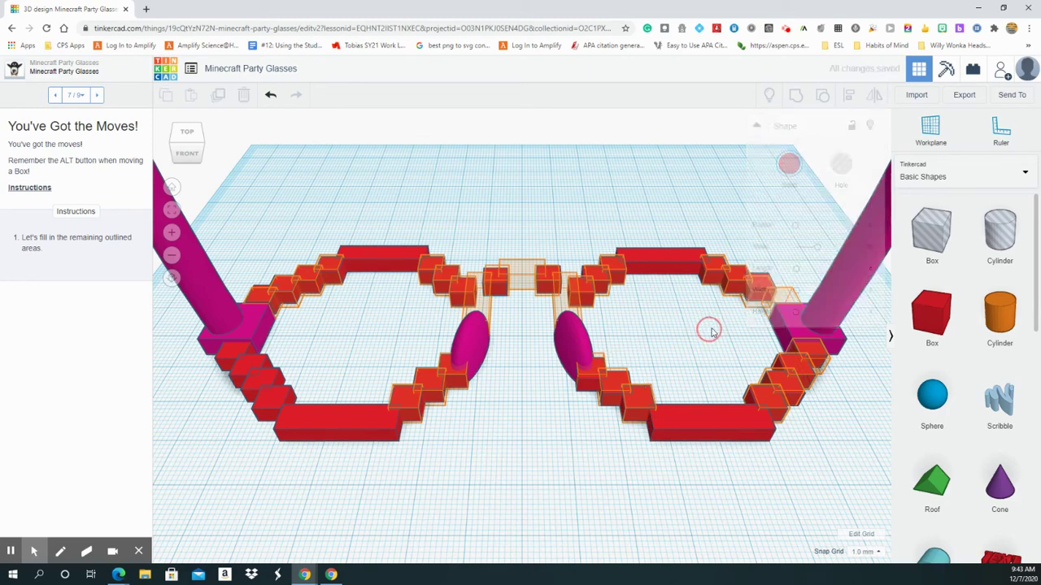
pyautogui.click(758, 291)
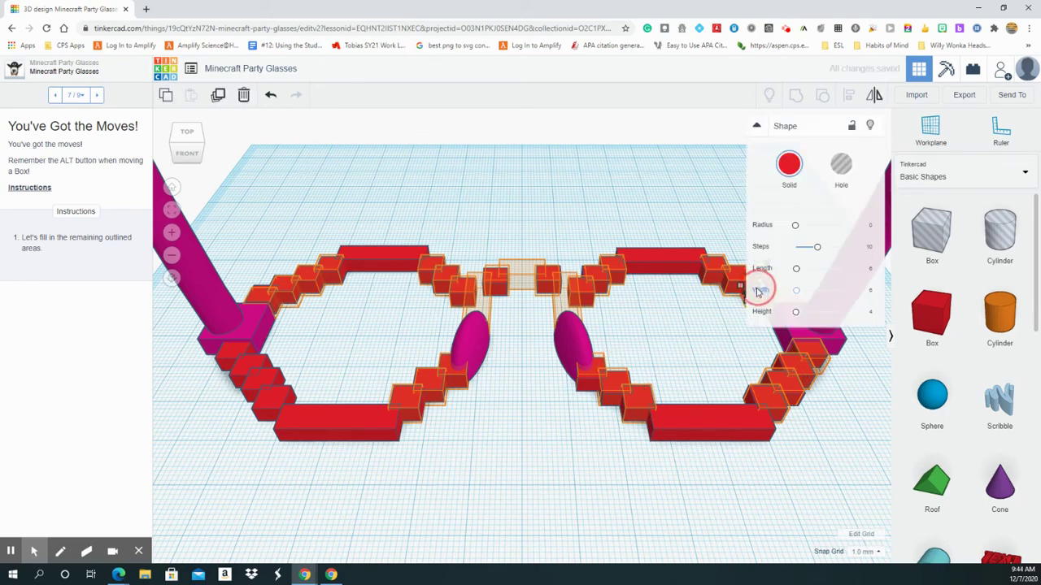
pyautogui.click(714, 324)
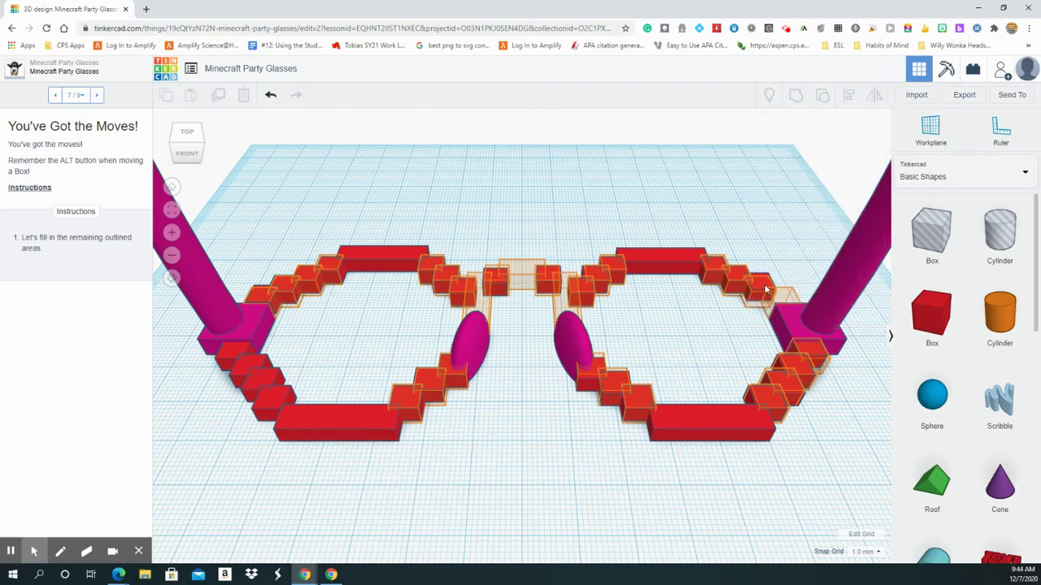
pyautogui.click(757, 291)
pyautogui.click(687, 330)
pyautogui.click(760, 311)
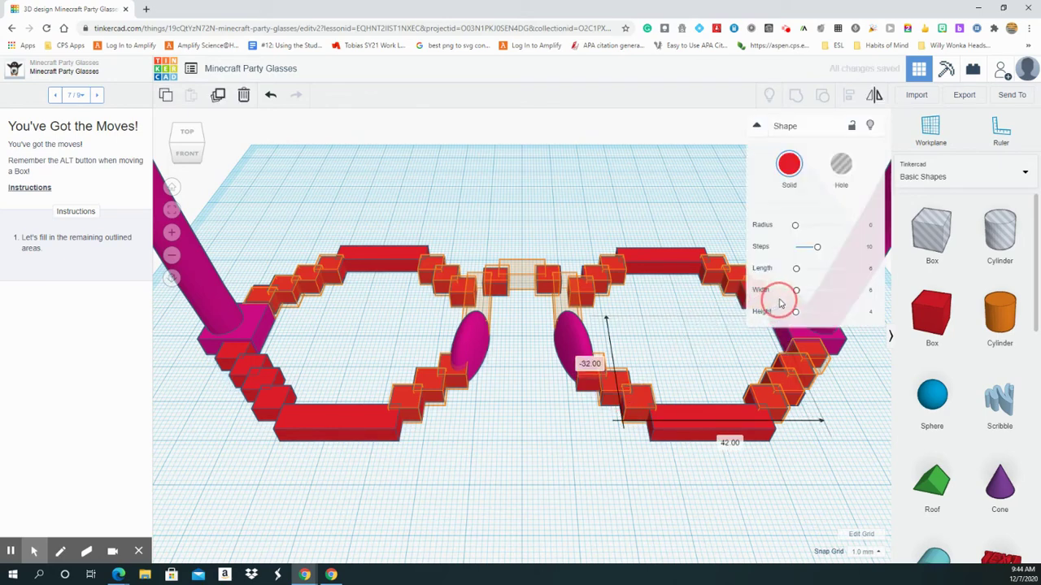
pyautogui.click(779, 303)
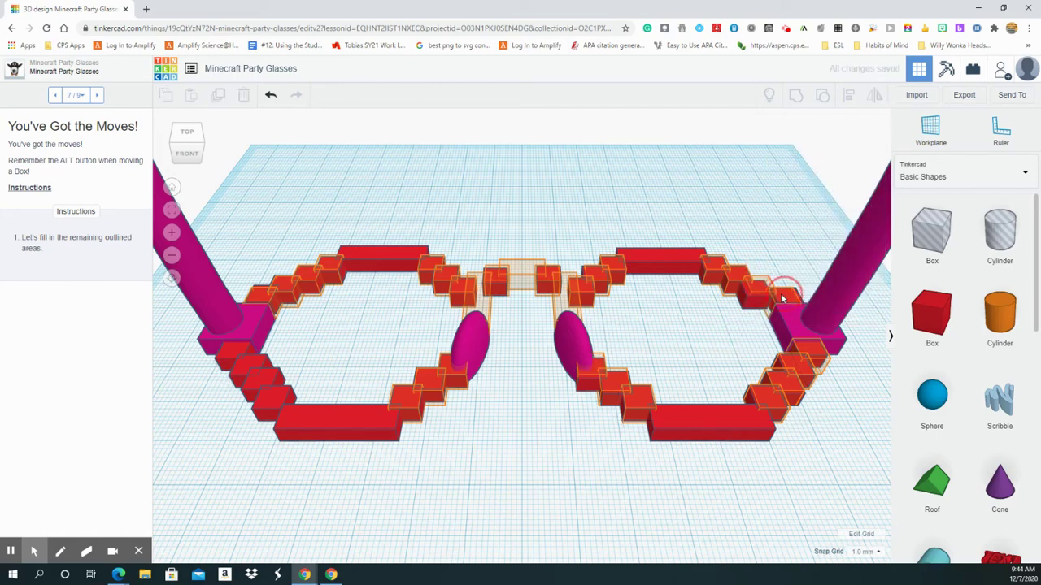
pyautogui.click(779, 299)
pyautogui.click(697, 348)
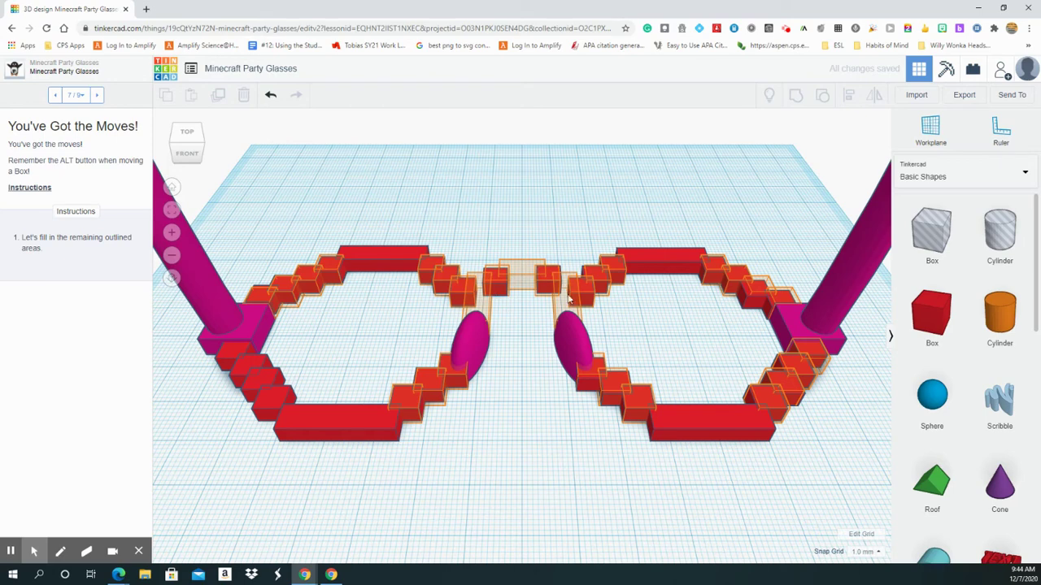
# - Paste a red box between the lenses and turn it upright
pyautogui.hotkey('ctrl', 'v')
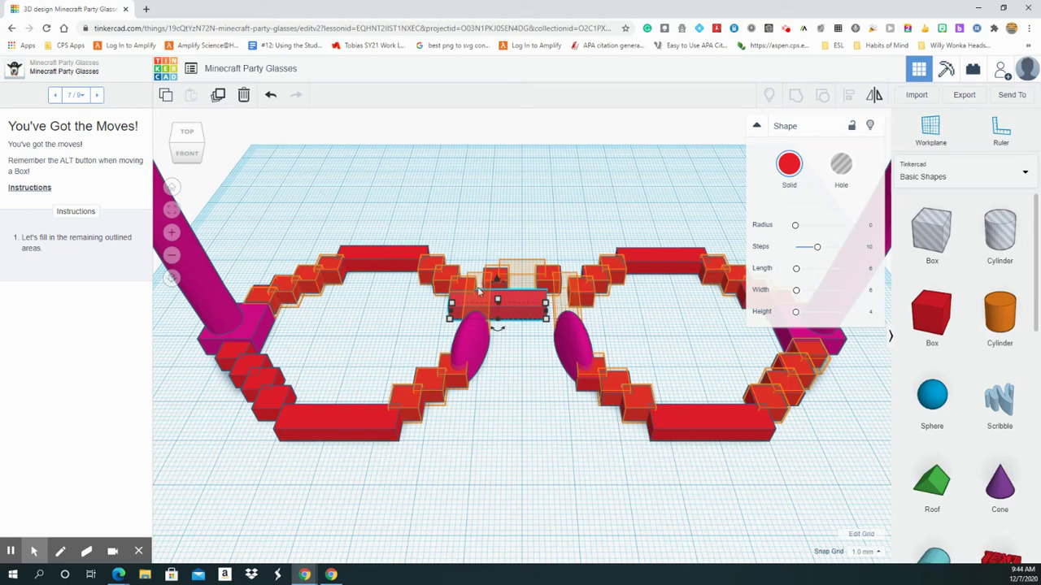
pyautogui.moveTo(503, 329)
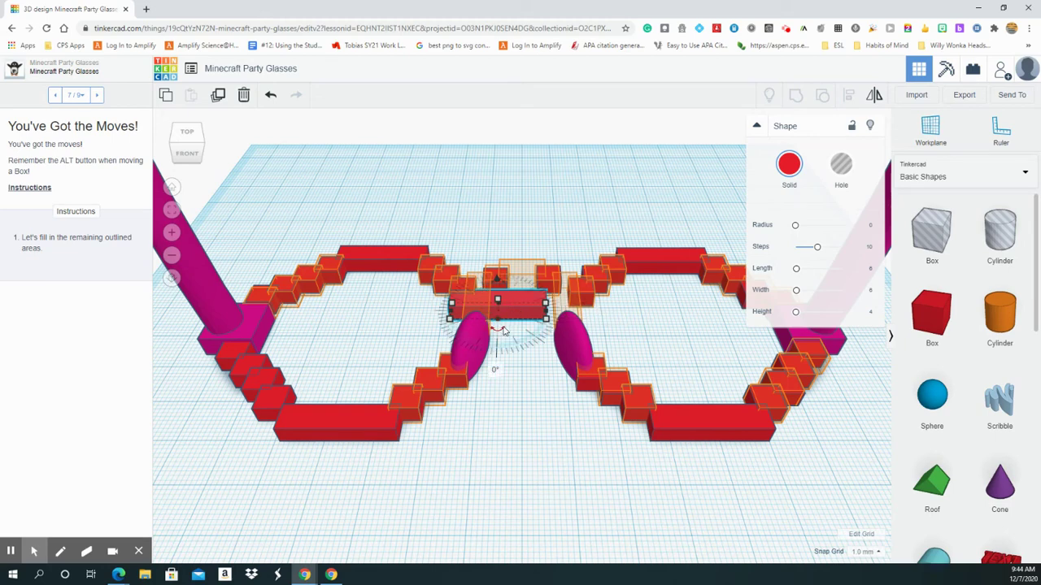
pyautogui.moveTo(503, 329); pyautogui.dragTo(481, 319)
pyautogui.click(527, 312)
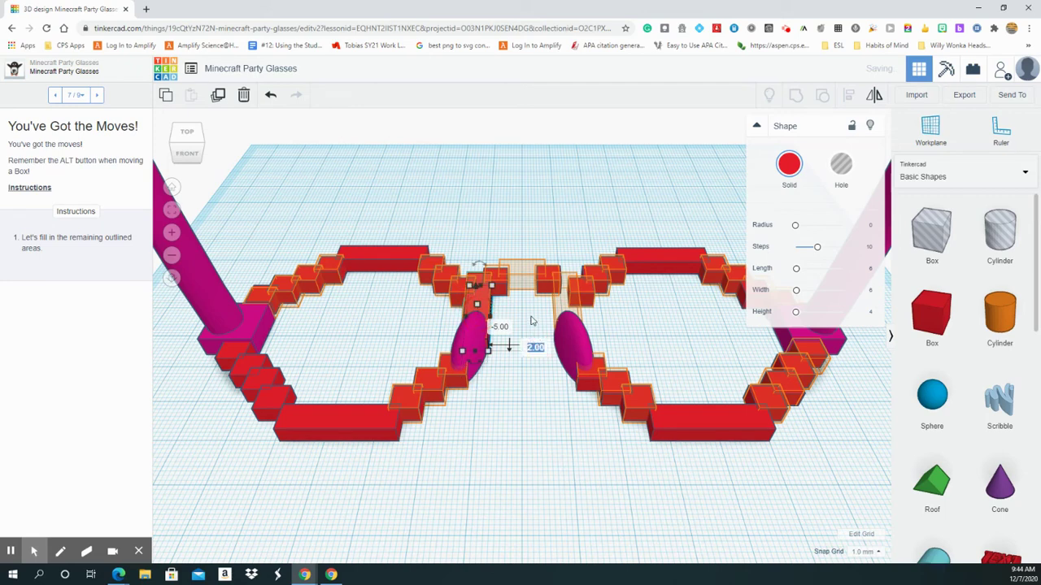
# - Copy the left lens's top bar to the centre and rotate it 90° beside the right oval
pyautogui.click(387, 265)
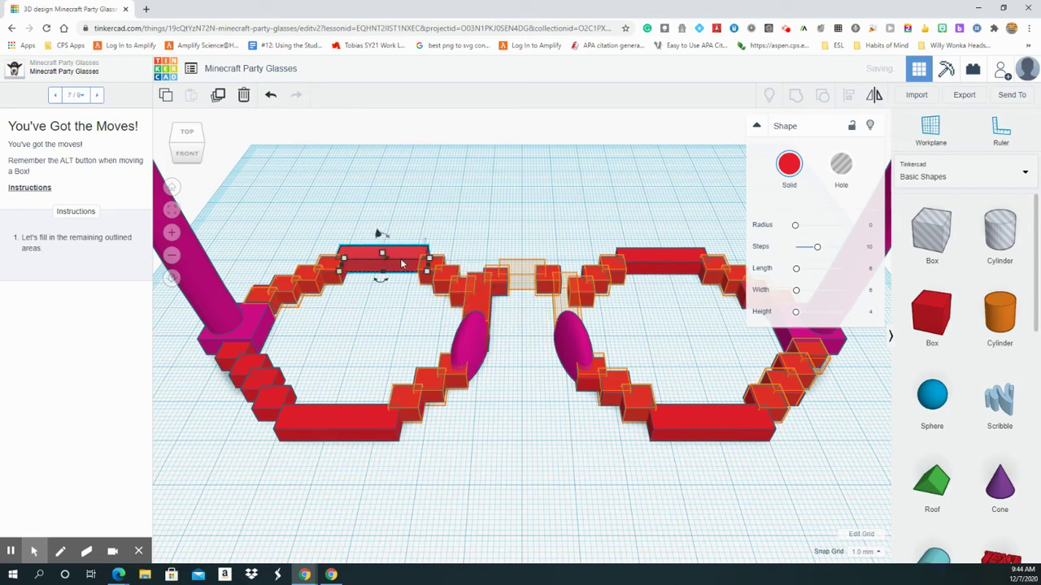
pyautogui.click(355, 298)
pyautogui.keyDown('alt'); pyautogui.moveTo(365, 252); pyautogui.dragTo(557, 310); pyautogui.keyUp('alt')
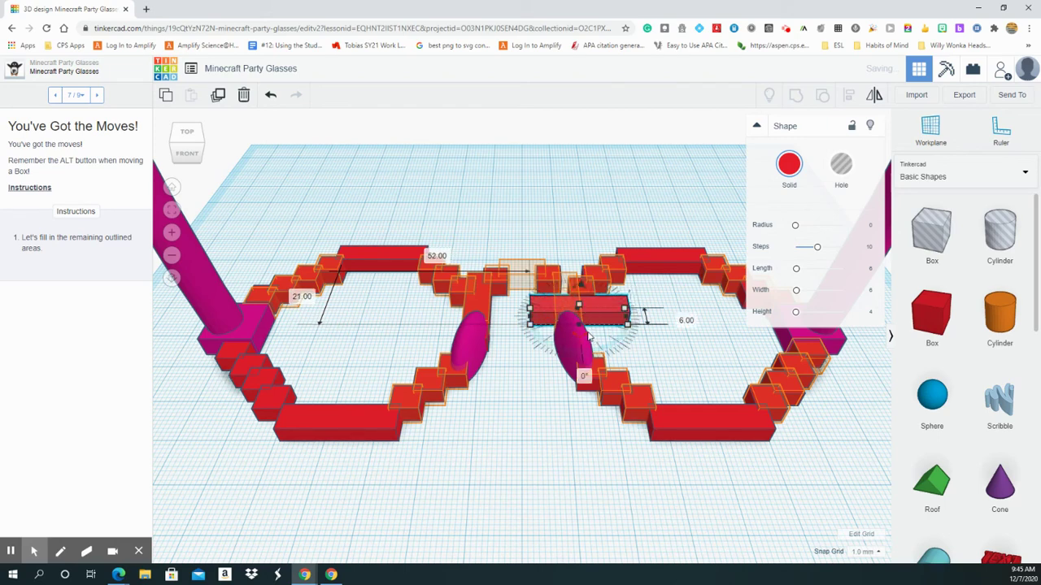
pyautogui.moveTo(589, 336); pyautogui.dragTo(564, 312)
pyautogui.click(563, 311)
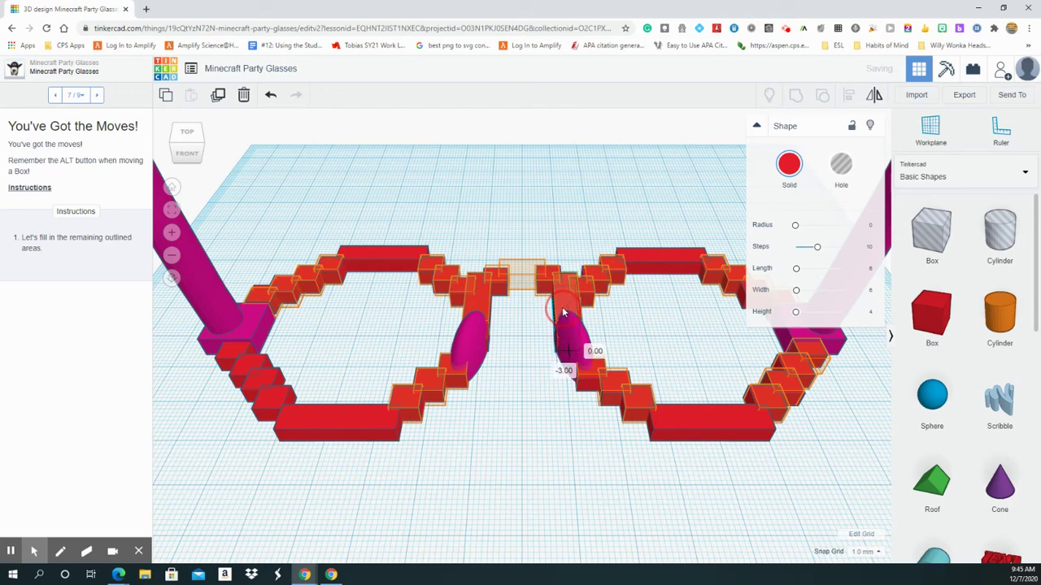
pyautogui.click(606, 316)
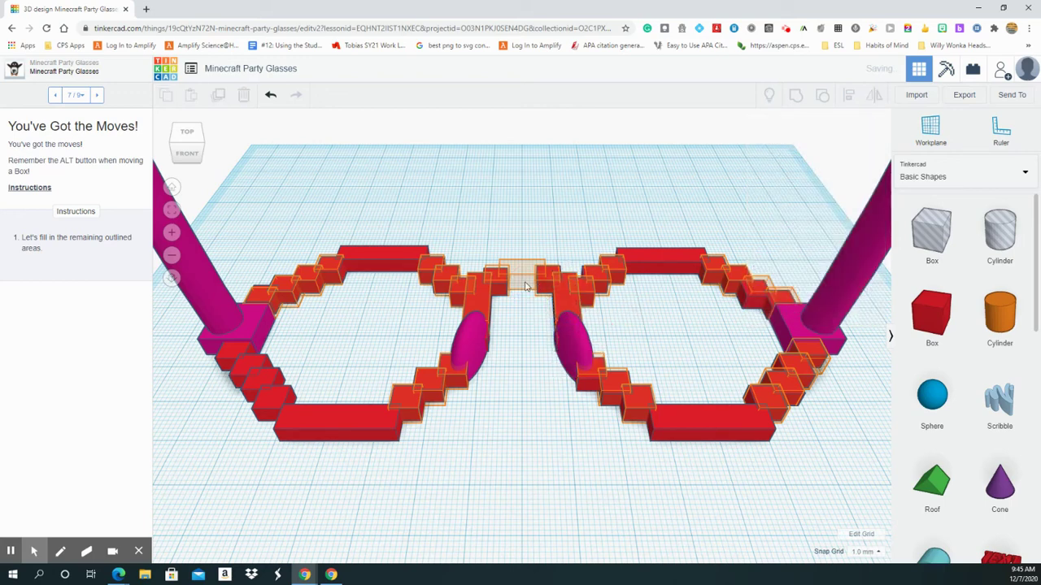
# - Copy the left lens's top bar into the bridge gap and zoom in on the bridge
pyautogui.click(366, 253)
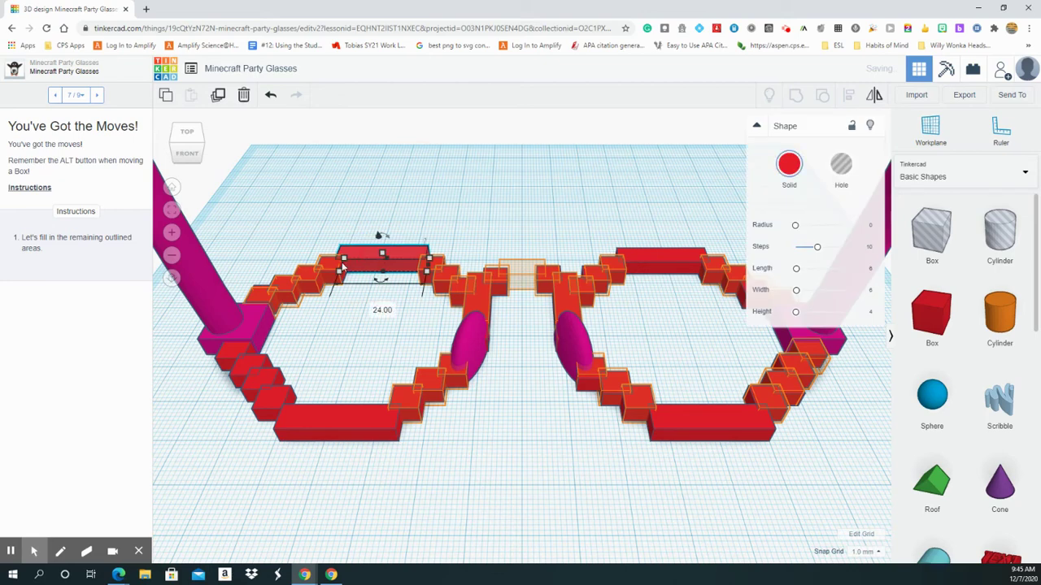
pyautogui.click(386, 288)
pyautogui.keyDown('alt'); pyautogui.moveTo(434, 260); pyautogui.dragTo(515, 278); pyautogui.keyUp('alt')
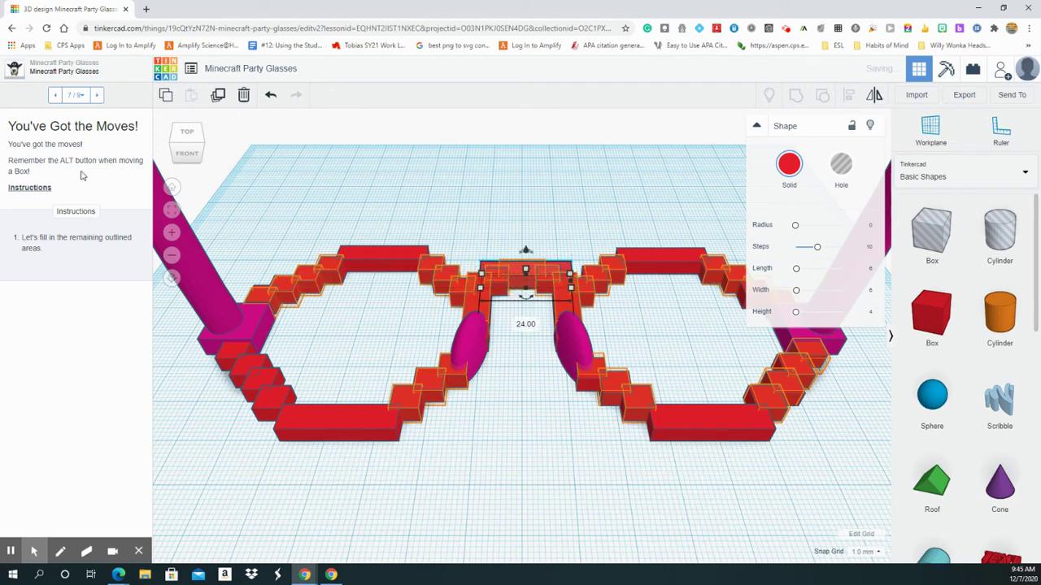
pyautogui.click(171, 233)
pyautogui.click(172, 234)
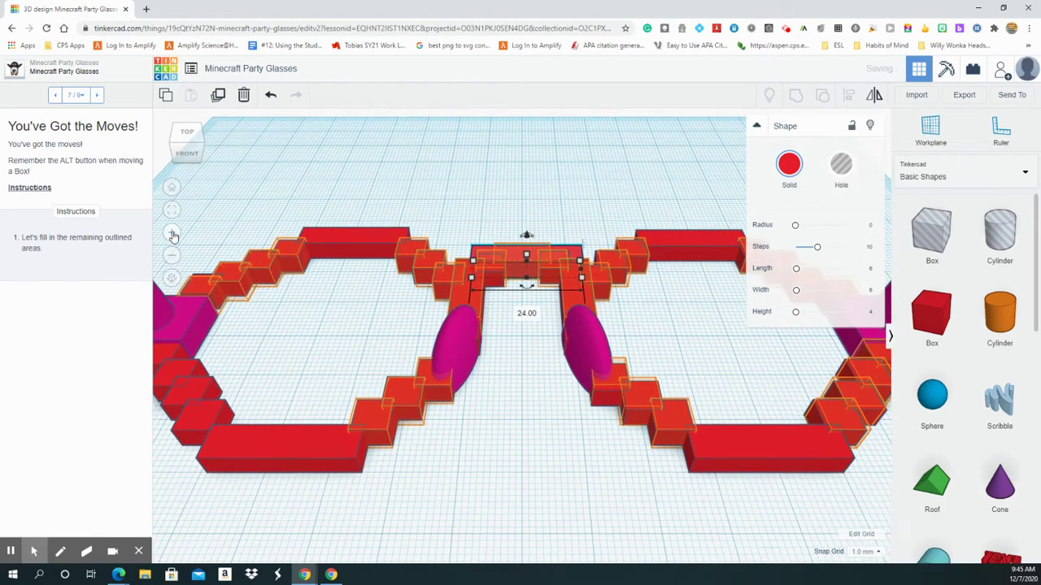
pyautogui.click(171, 233)
pyautogui.click(172, 233)
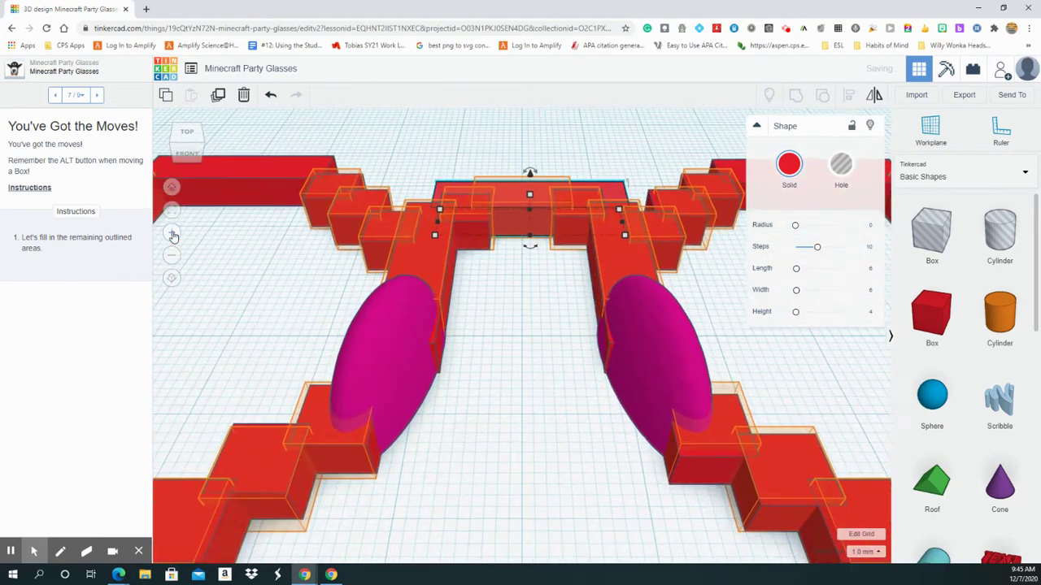
pyautogui.click(492, 273)
pyautogui.click(504, 201)
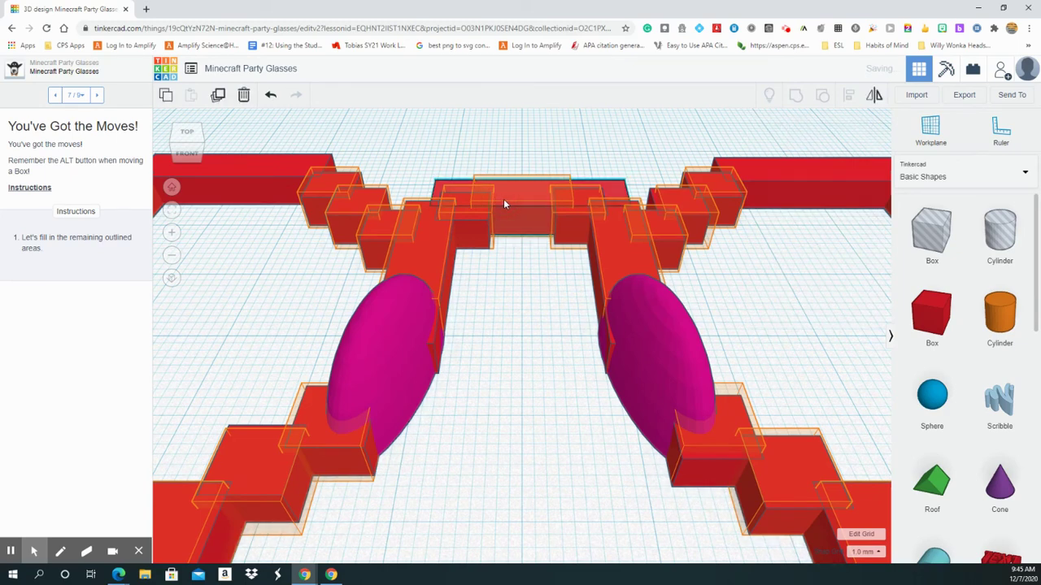
pyautogui.click(542, 283)
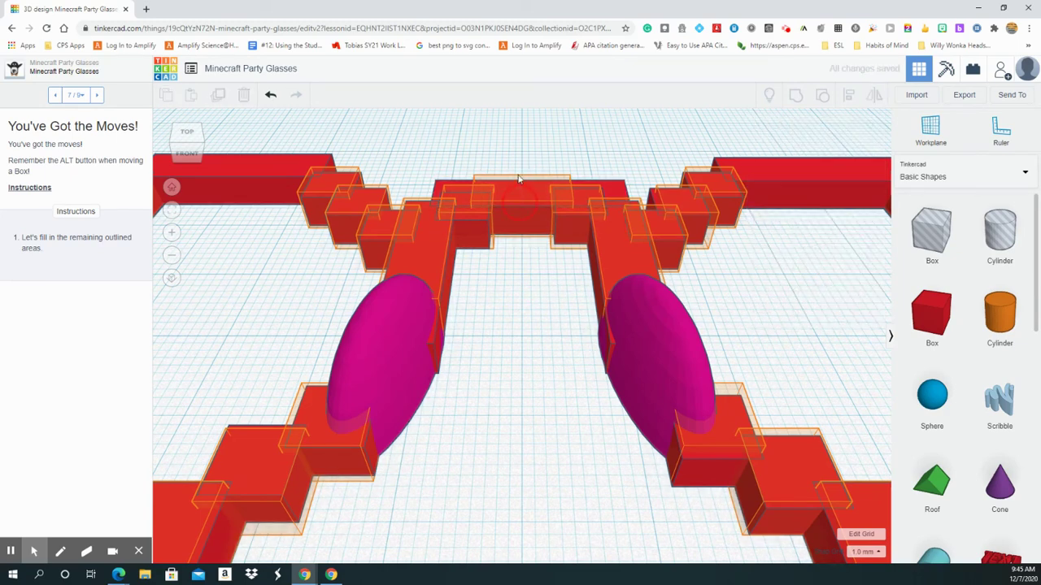
pyautogui.moveTo(520, 209); pyautogui.dragTo(518, 160)
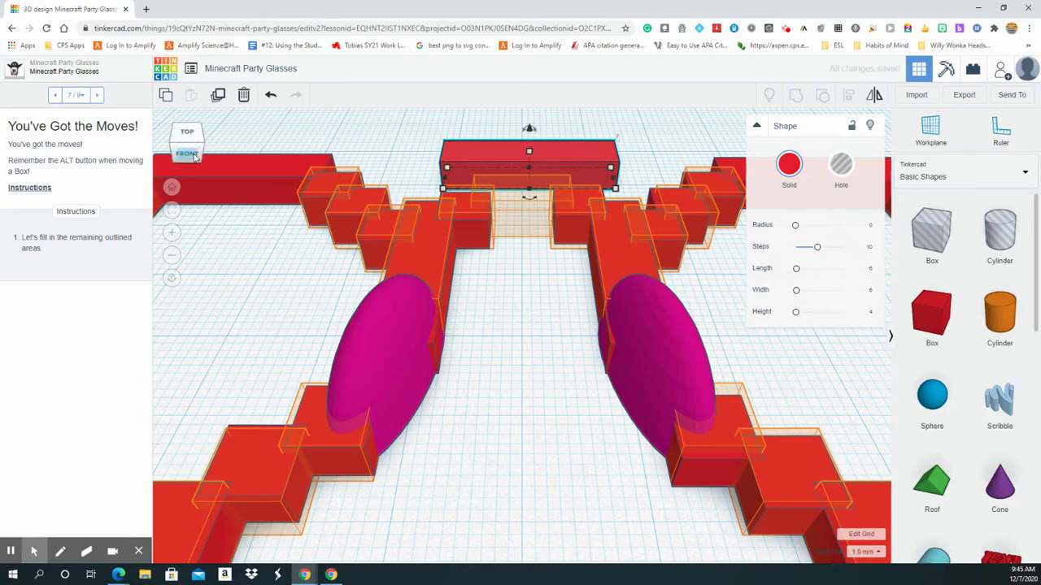
# - Shorten the bridge bar to about 20 mm and slide it into the outlined bridge slot
pyautogui.moveTo(187, 156); pyautogui.dragTo(192, 159)
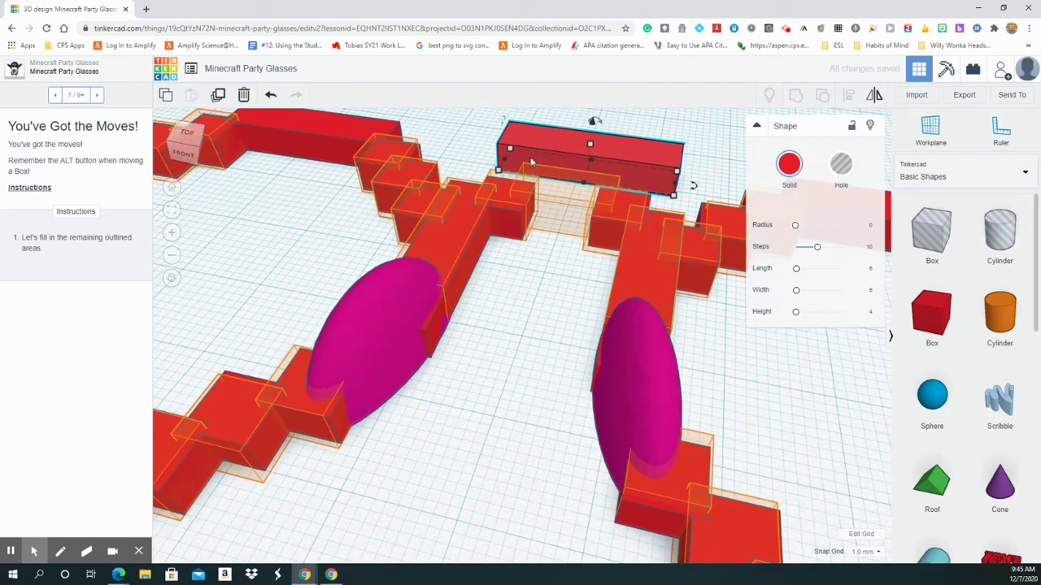
pyautogui.click(187, 154)
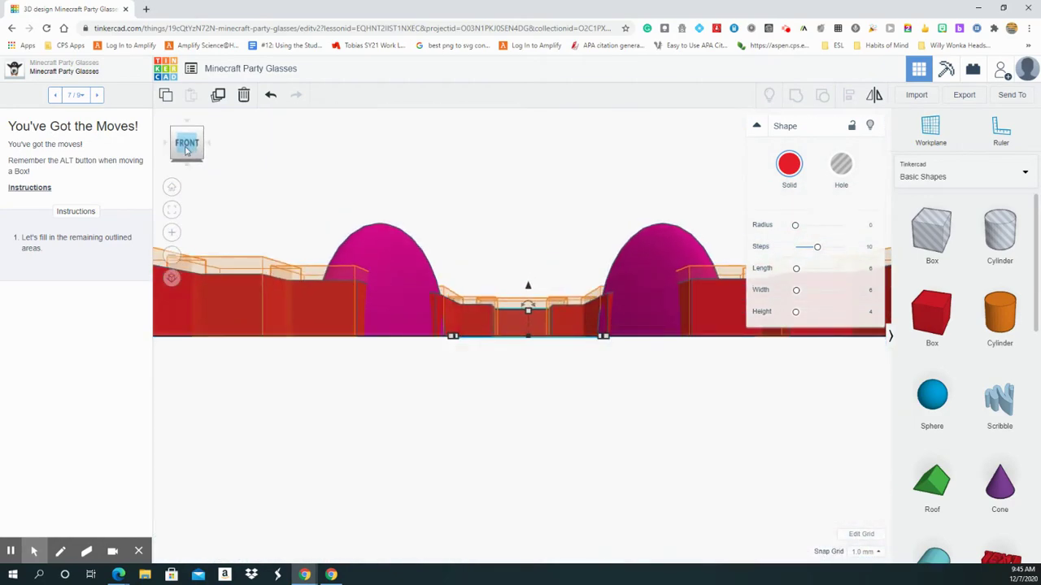
pyautogui.moveTo(187, 151); pyautogui.dragTo(187, 162)
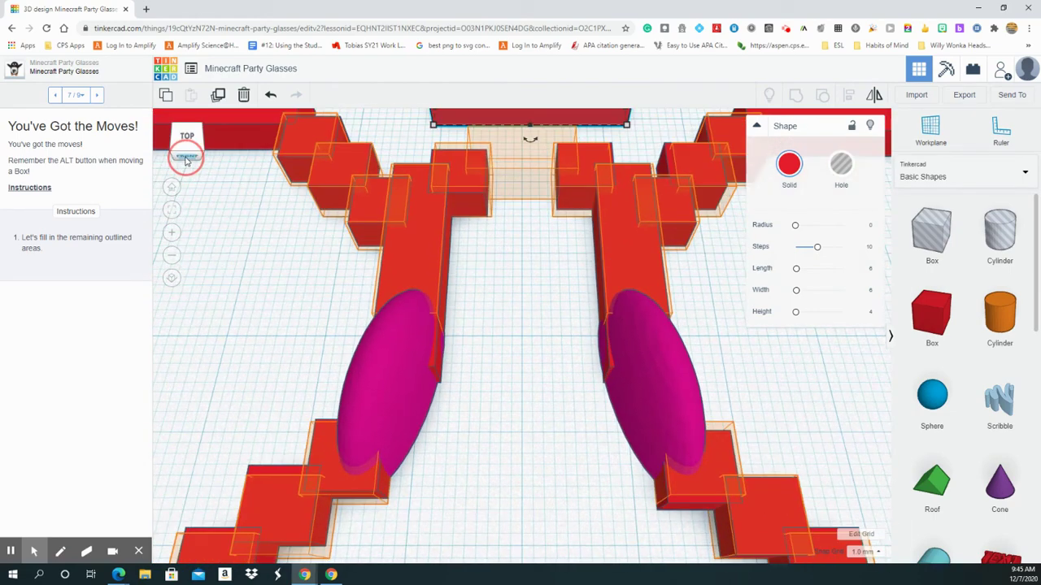
pyautogui.click(171, 255)
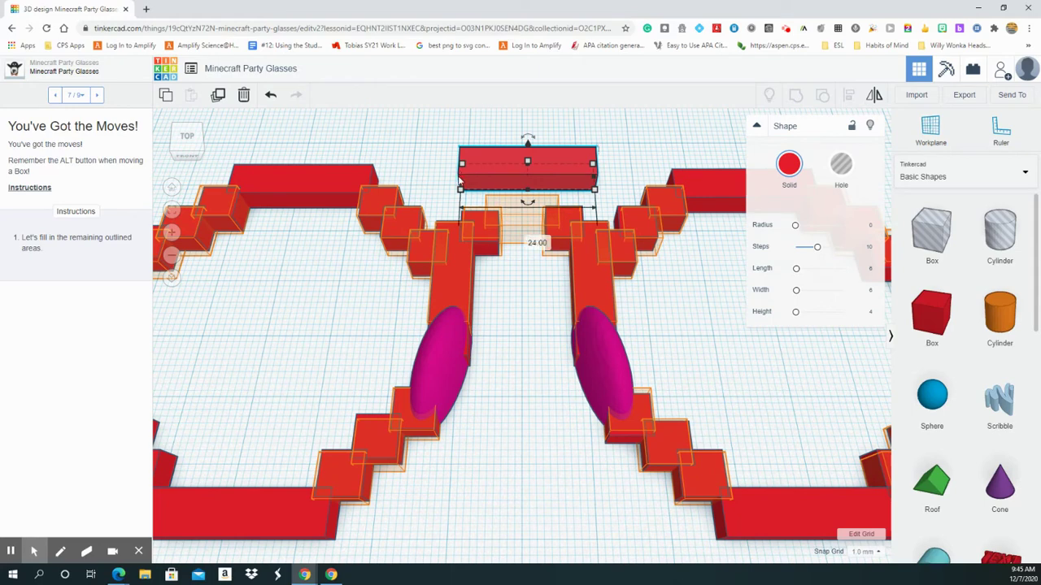
pyautogui.moveTo(459, 175); pyautogui.dragTo(464, 178)
pyautogui.moveTo(597, 172); pyautogui.dragTo(522, 215)
pyautogui.click(271, 94)
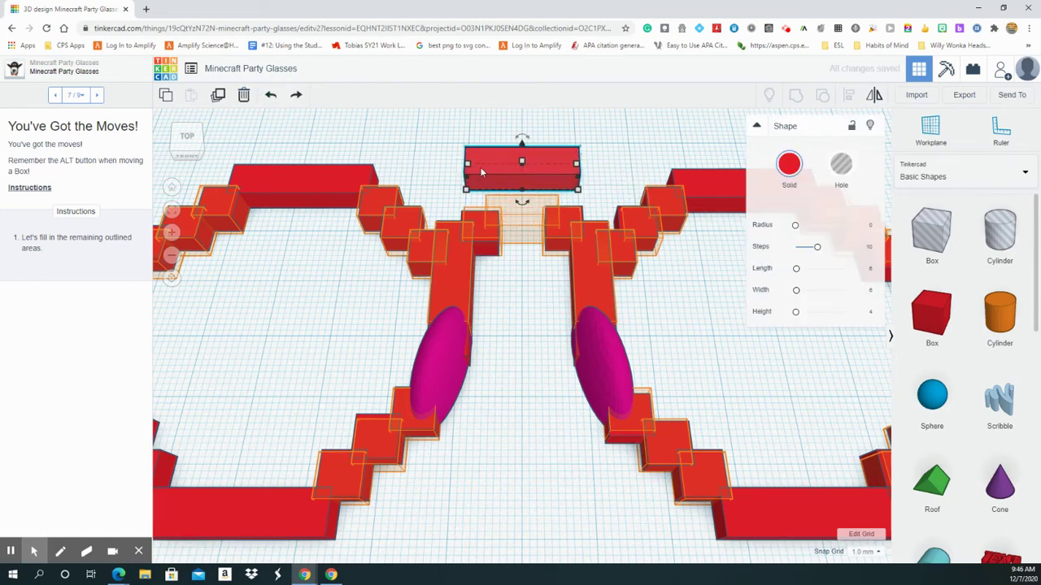
pyautogui.click(444, 165)
pyautogui.moveTo(518, 168); pyautogui.dragTo(519, 232)
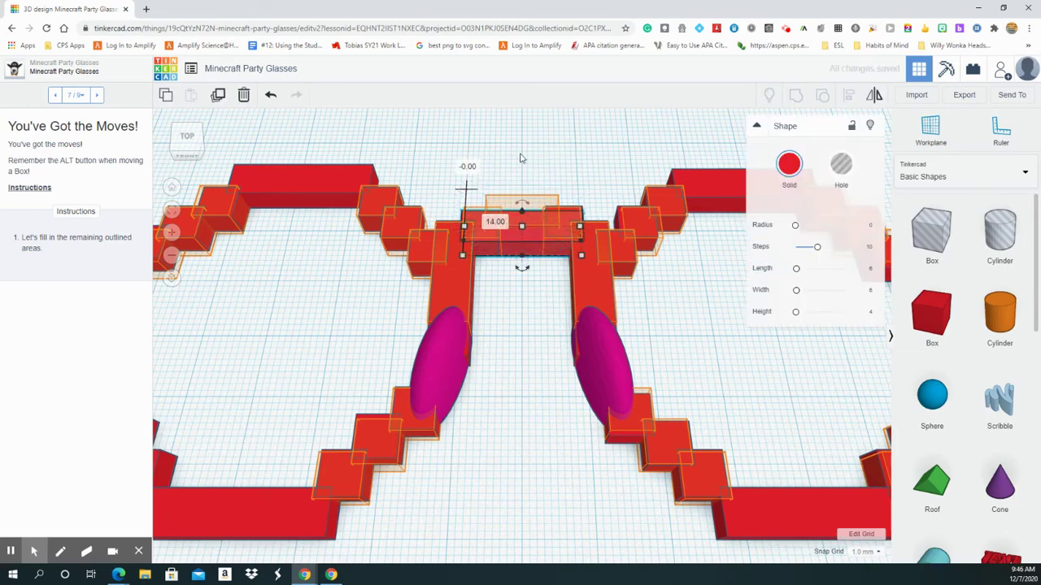
# - Move a red box above the bridge bar, trim it to 12 mm long, and seat it in the top gap
pyautogui.click(516, 177)
pyautogui.click(525, 234)
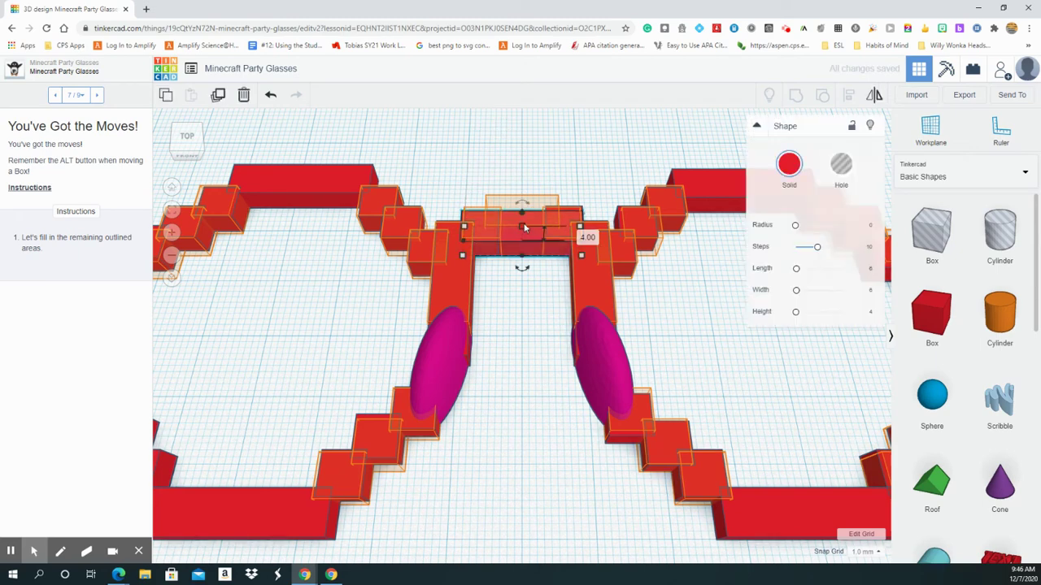
pyautogui.click(524, 228)
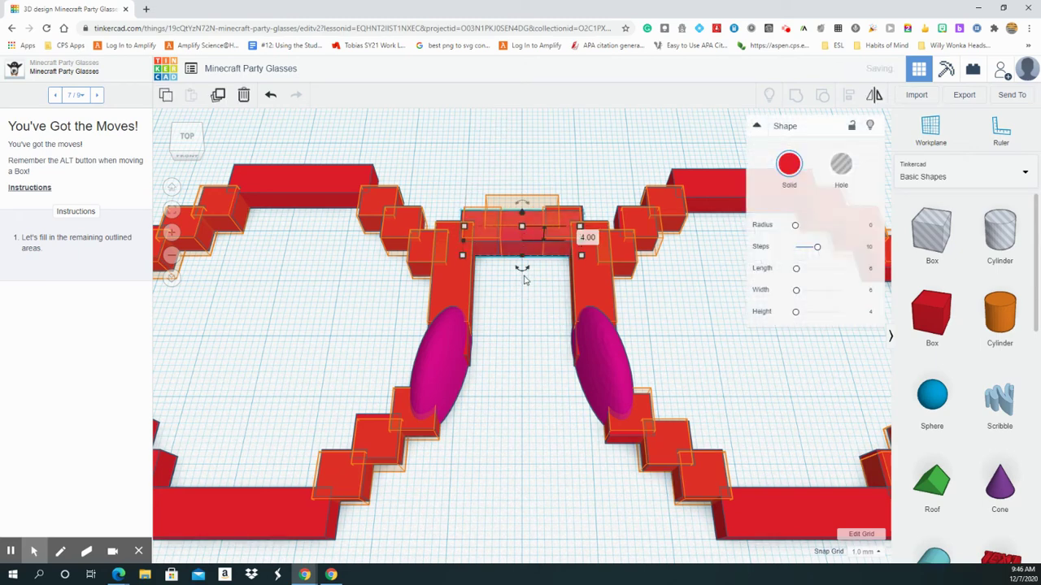
pyautogui.click(522, 244)
pyautogui.moveTo(522, 240); pyautogui.dragTo(520, 188)
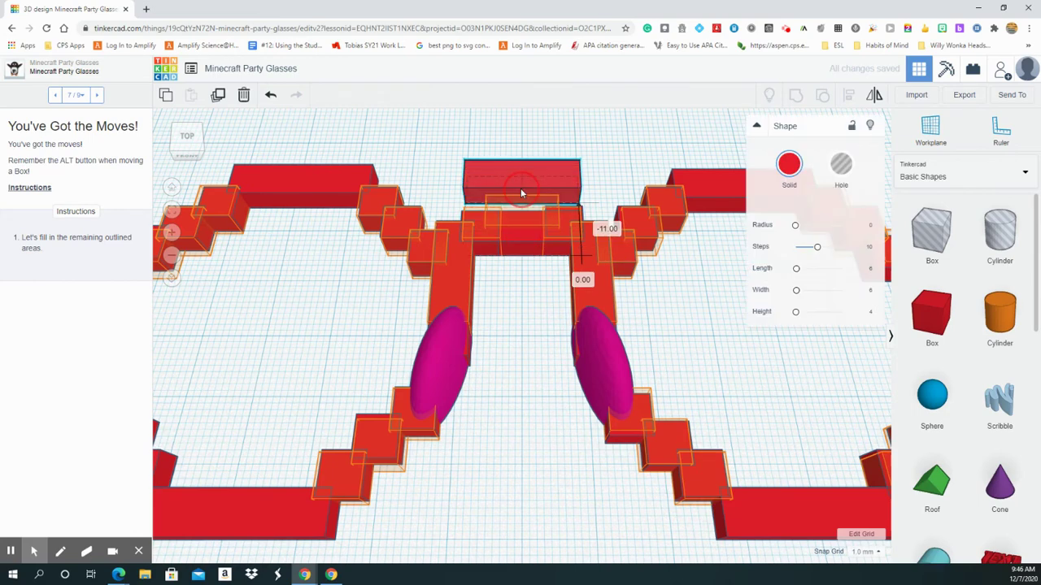
pyautogui.click(462, 186)
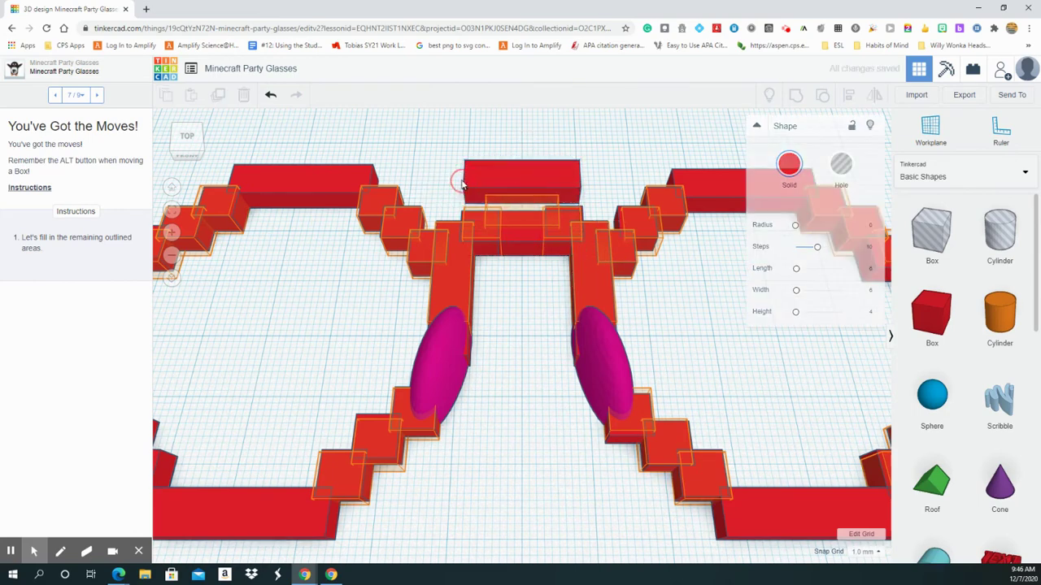
pyautogui.click(465, 185)
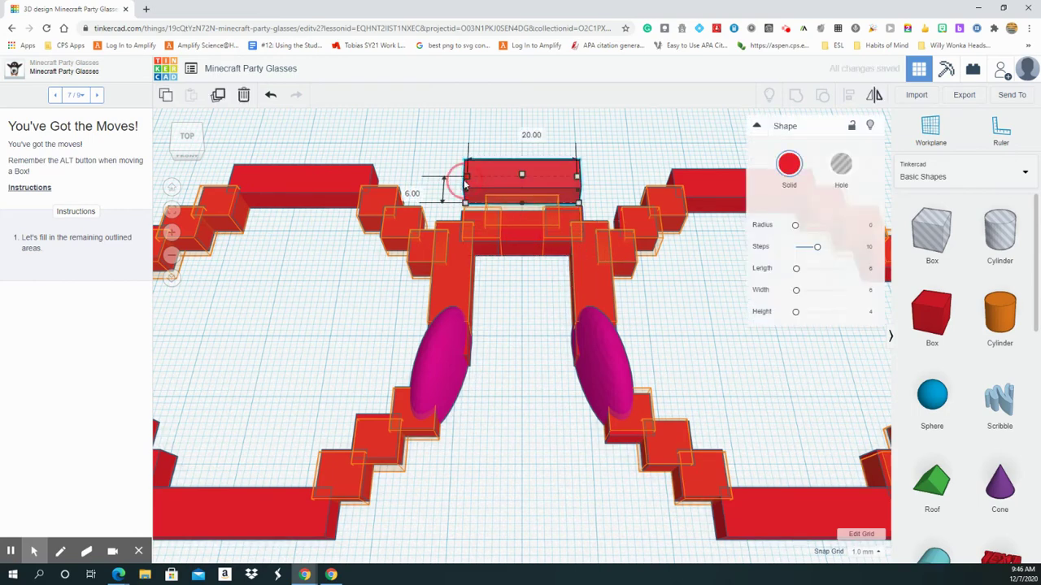
pyautogui.moveTo(464, 178); pyautogui.dragTo(486, 186)
pyautogui.moveTo(580, 180); pyautogui.dragTo(560, 182)
pyautogui.click(525, 156)
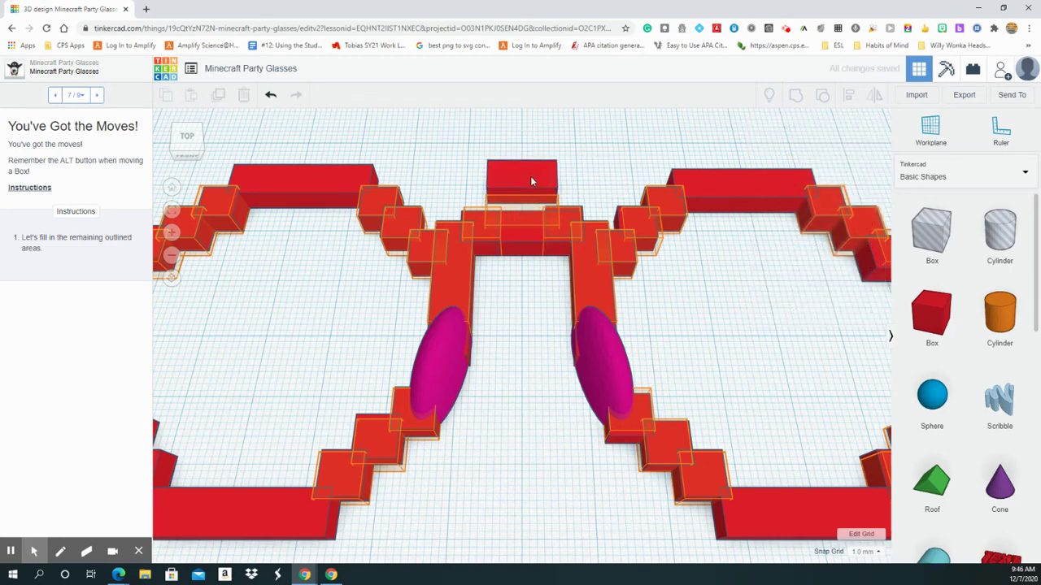
pyautogui.moveTo(530, 180); pyautogui.dragTo(531, 207)
pyautogui.click(480, 160)
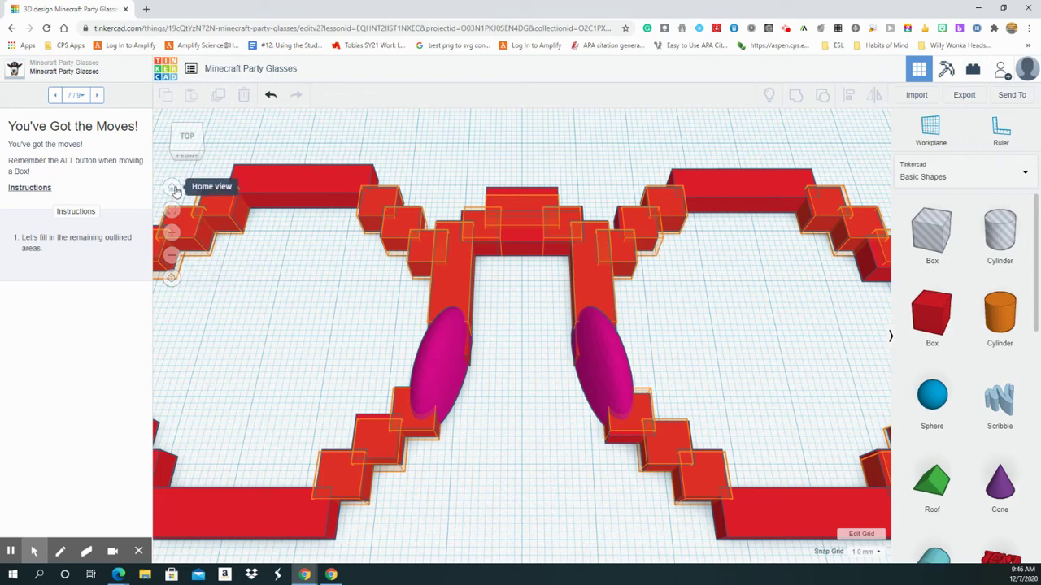
# - Switch to Home view and advance the lesson to step 8/9, 'Almost There!'
pyautogui.click(174, 189)
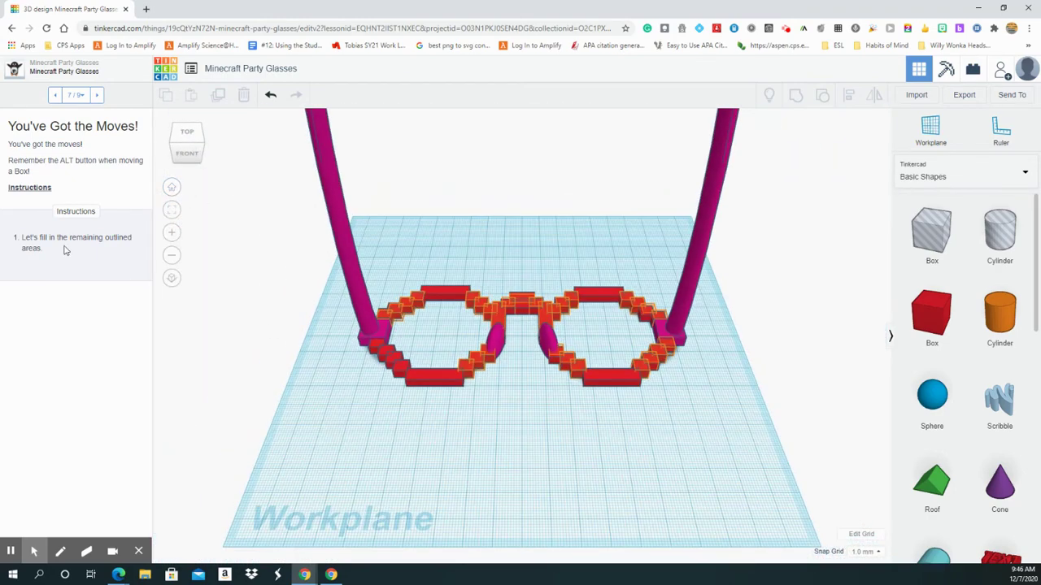
pyautogui.click(97, 95)
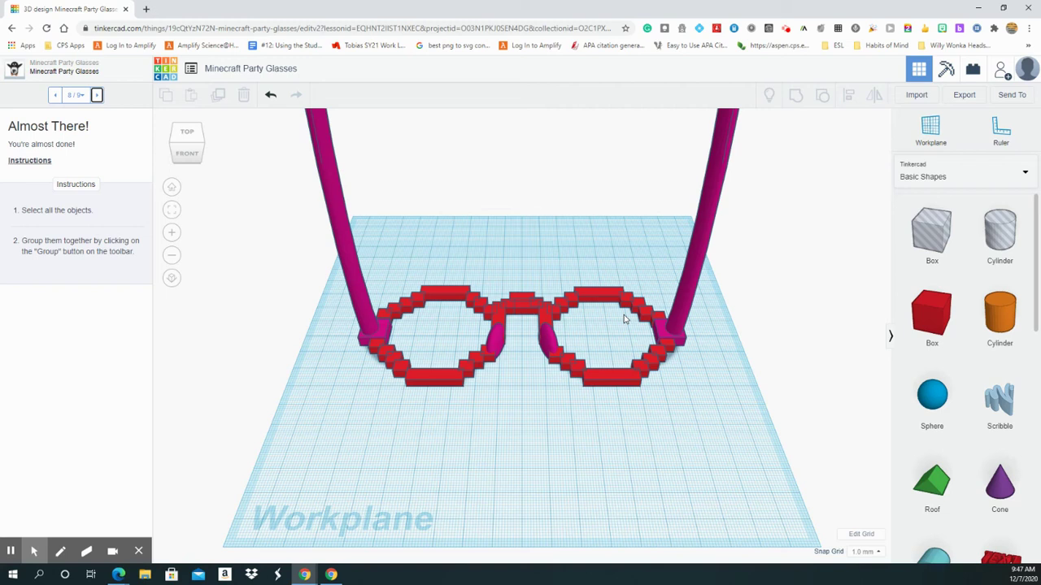
# - Box-select all 43 glasses pieces and group them with Ctrl+G into one magenta shape
pyautogui.click(172, 256)
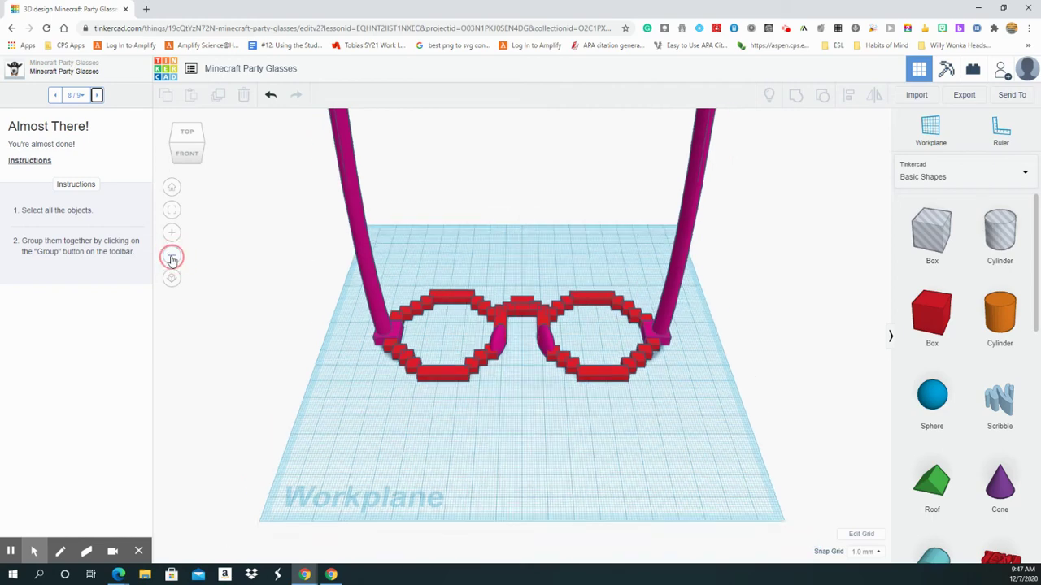
pyautogui.click(171, 256)
pyautogui.click(171, 257)
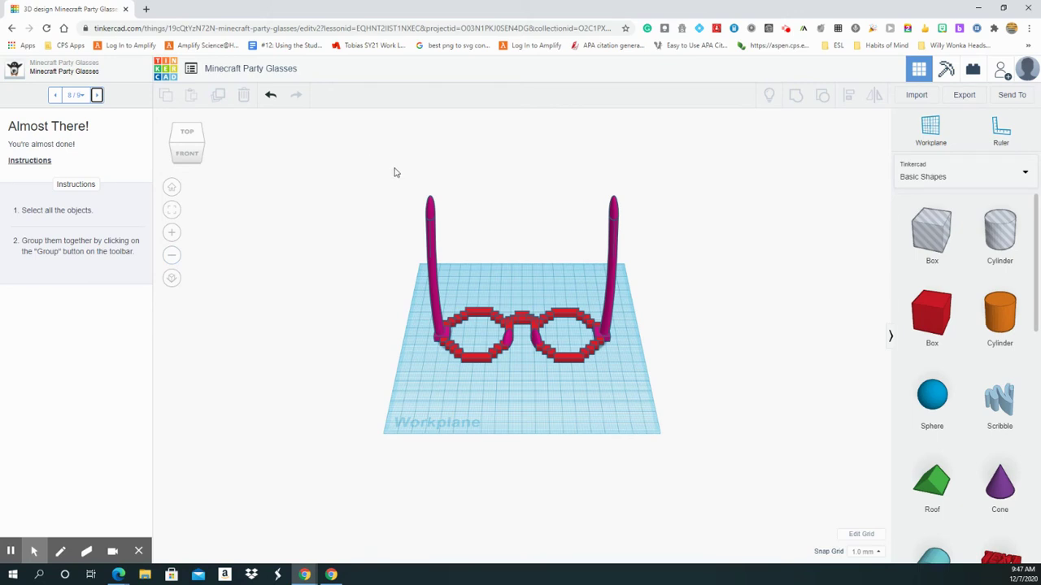
pyautogui.moveTo(396, 170); pyautogui.dragTo(662, 404)
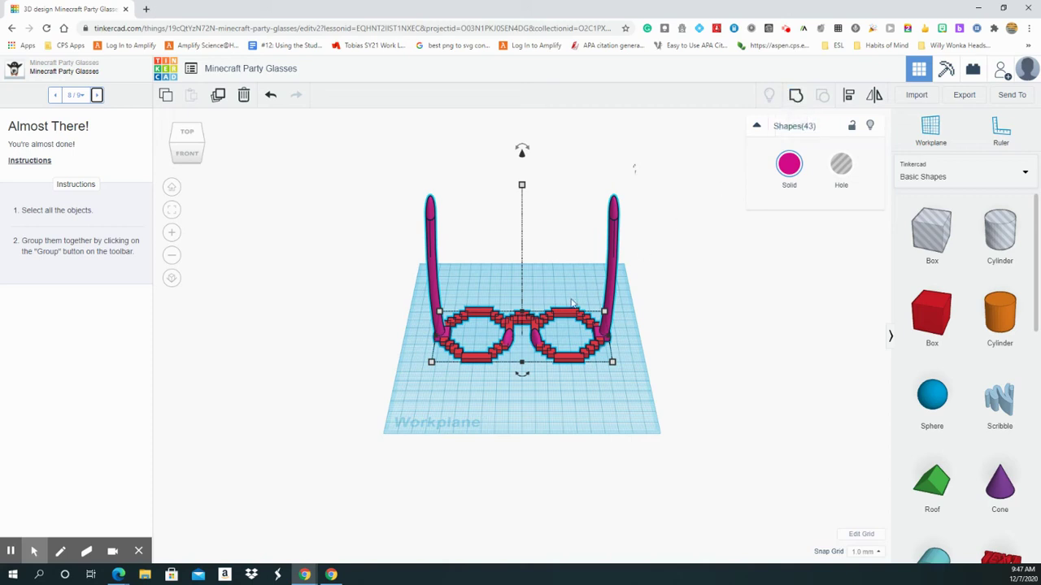
pyautogui.click(796, 97)
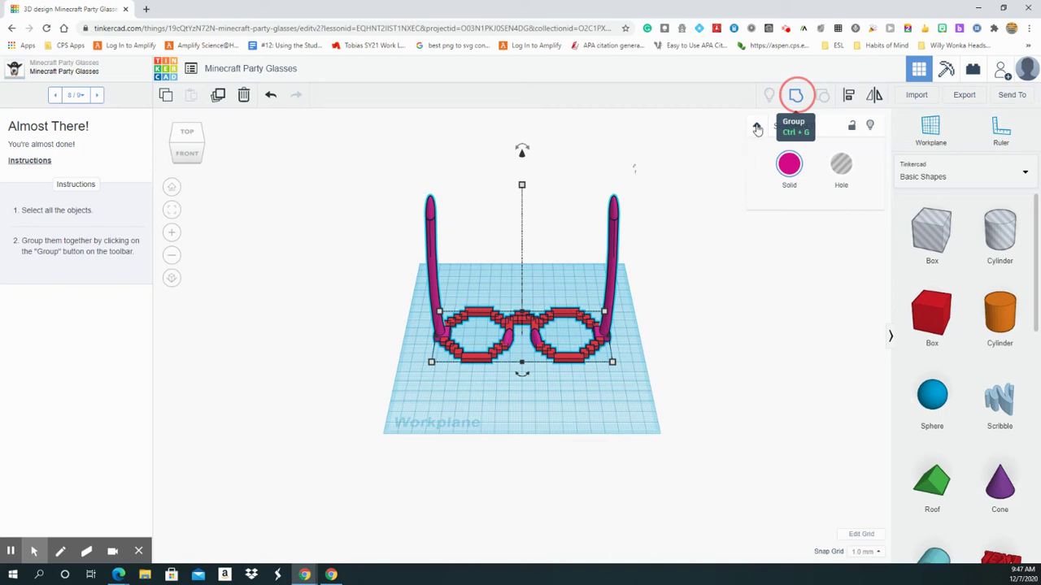
pyautogui.hotkey('ctrl', 'g')
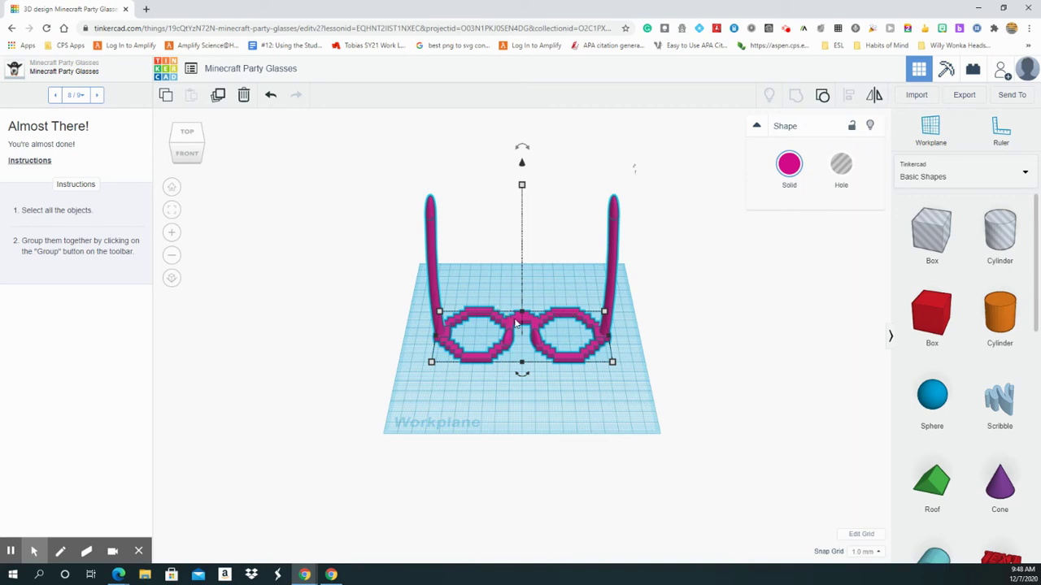
pyautogui.moveTo(517, 323)
pyautogui.mouseDown()
pyautogui.moveTo(492, 324)
pyautogui.moveTo(533, 325)
pyautogui.moveTo(528, 268)
pyautogui.moveTo(529, 325)
pyautogui.moveTo(512, 337)
pyautogui.moveTo(521, 350)
pyautogui.moveTo(526, 298)
pyautogui.moveTo(530, 321)
pyautogui.moveTo(517, 330)
pyautogui.moveTo(519, 314)
pyautogui.moveTo(513, 329)
pyautogui.moveTo(525, 320)
pyautogui.mouseUp()
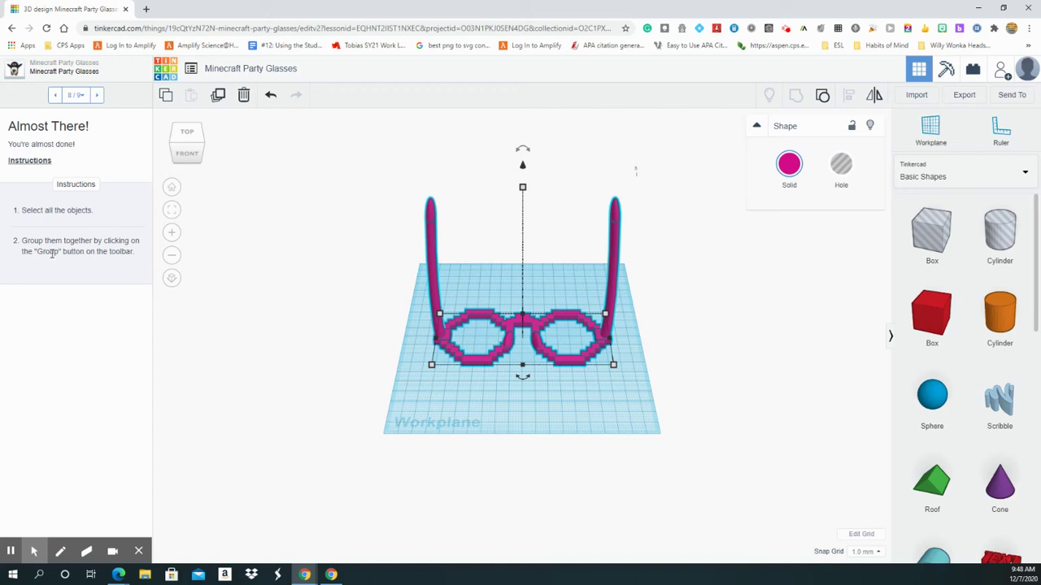
# - Advance the lesson to step 9/9, 'Party On!', and look through the Send To options
pyautogui.click(97, 96)
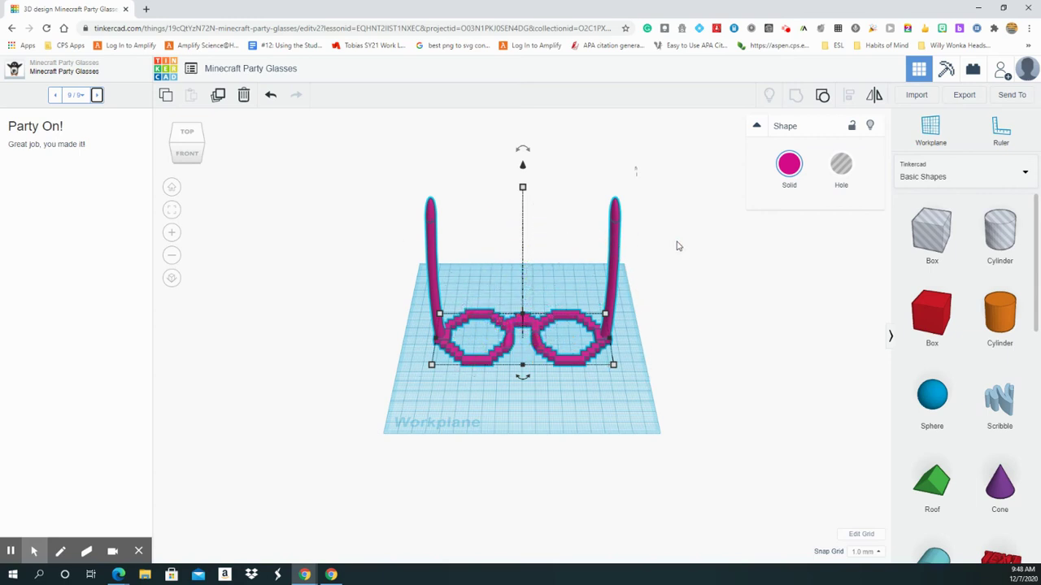
pyautogui.click(756, 126)
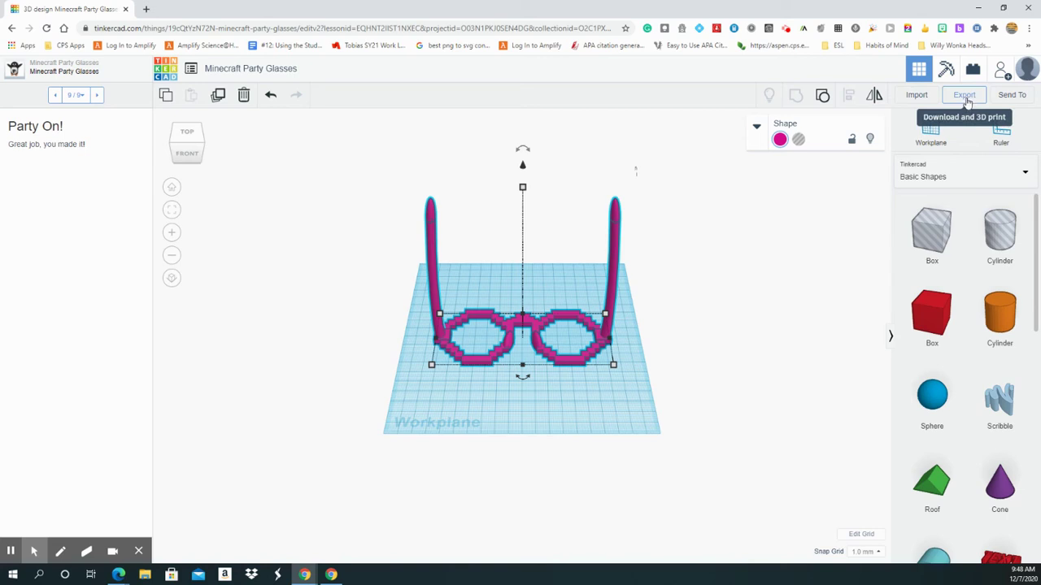
pyautogui.click(1002, 96)
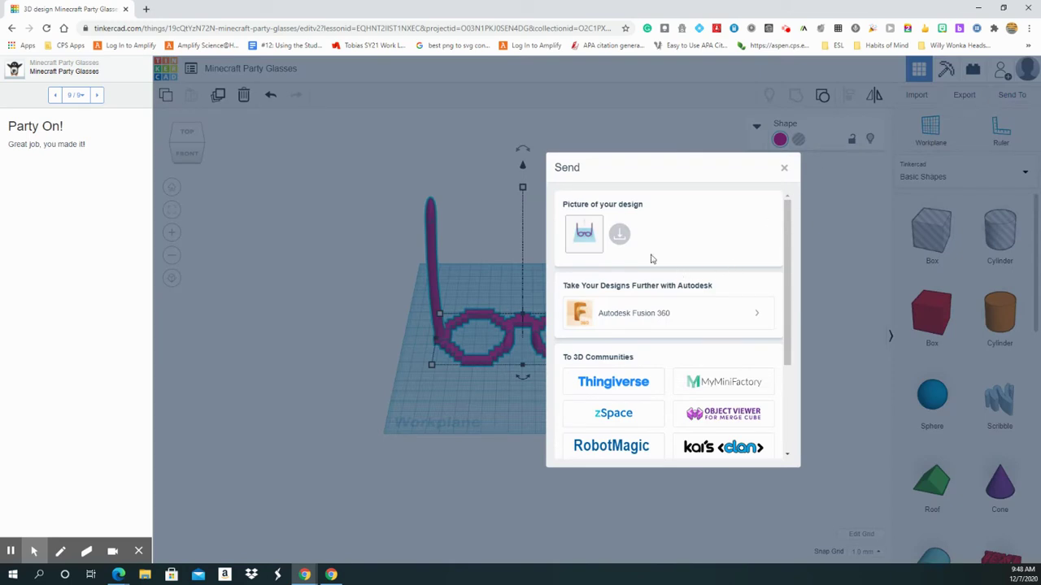
pyautogui.scroll(-1, 650, 259)
pyautogui.scroll(-2, 650, 259)
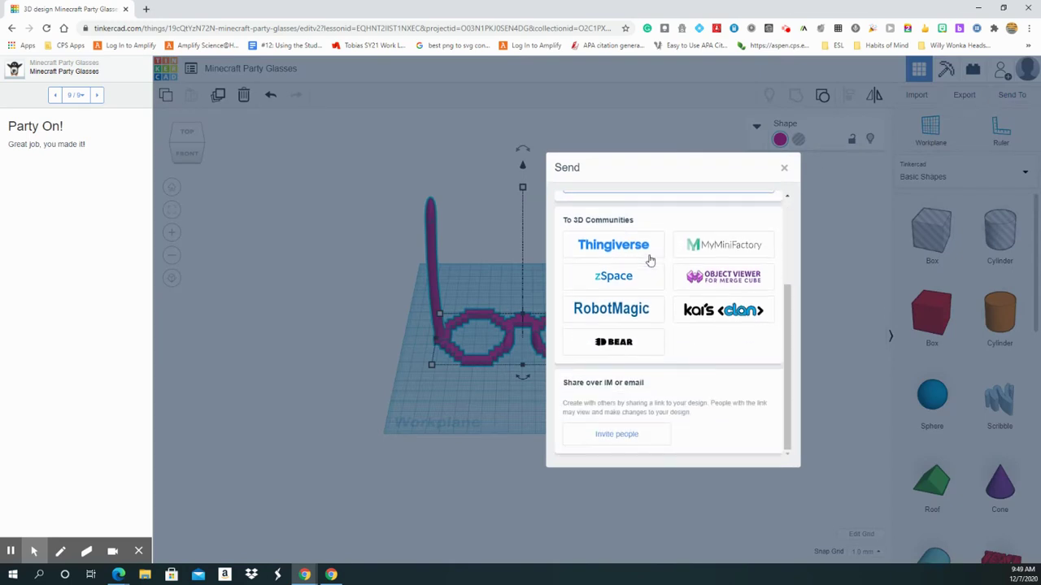
pyautogui.scroll(3, 650, 260)
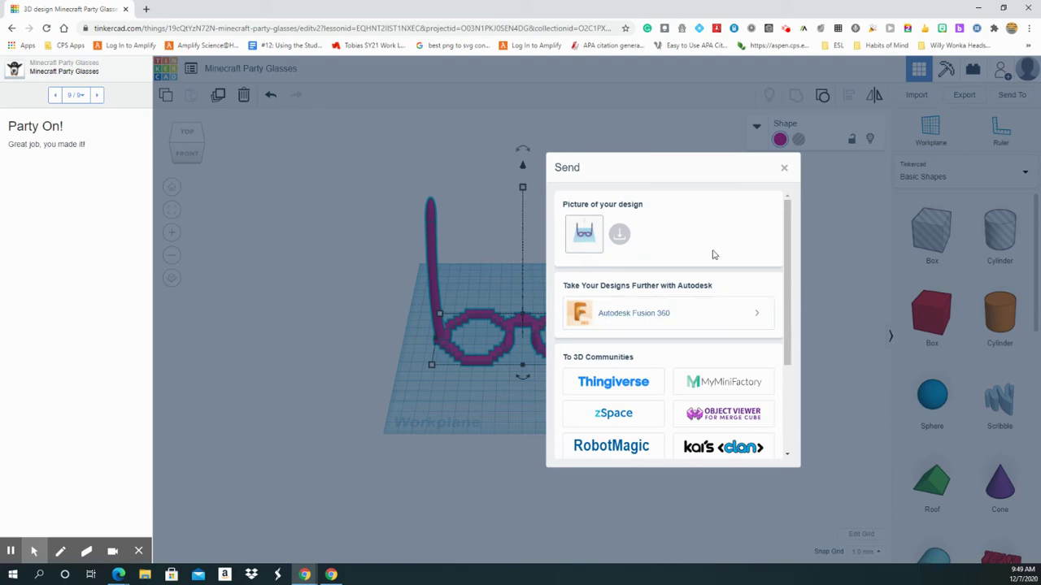
pyautogui.moveTo(788, 257)
pyautogui.mouseDown()
pyautogui.moveTo(781, 357)
pyautogui.moveTo(781, 255)
pyautogui.mouseUp()
pyautogui.click(786, 275)
pyautogui.scroll(-3, 785, 275)
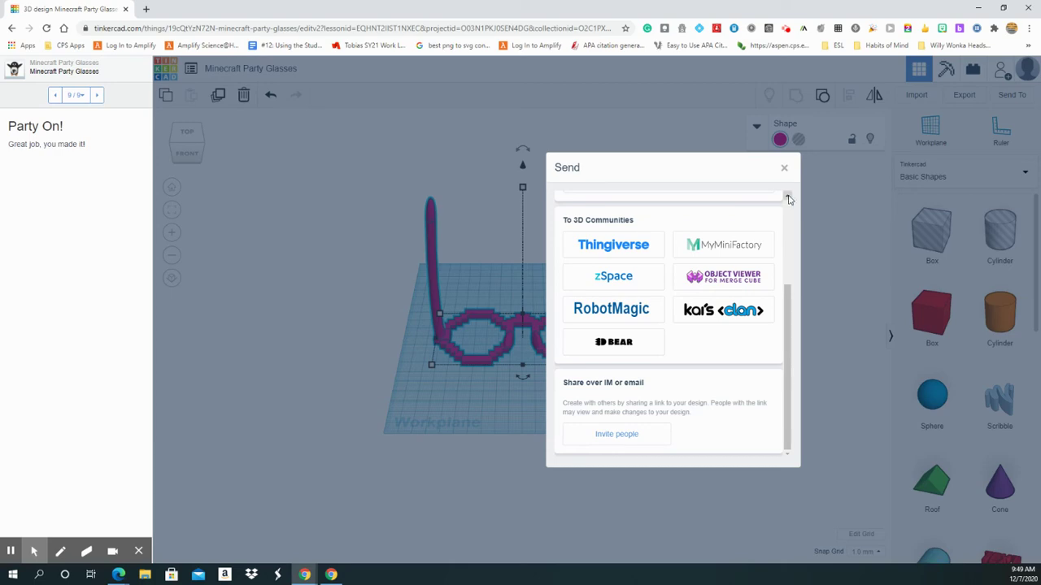
pyautogui.click(830, 208)
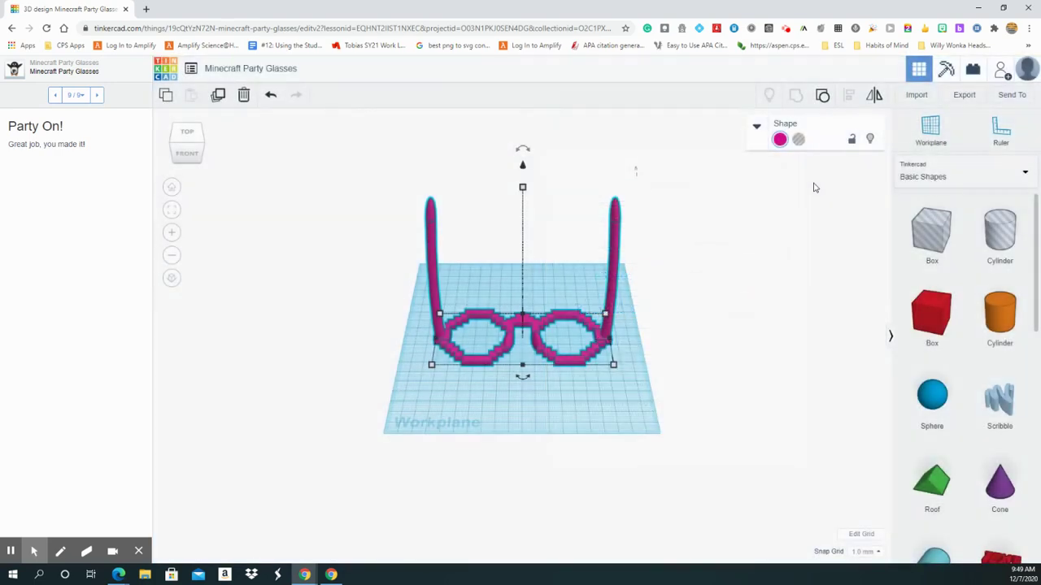
# - Export the selected grouped shape as an .STL file for 3D printing
pyautogui.click(963, 95)
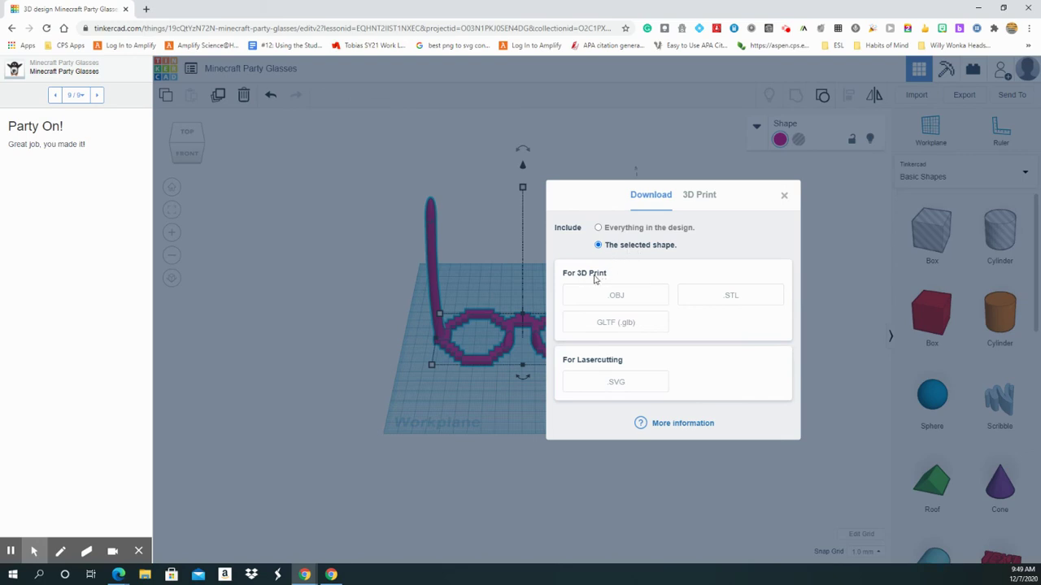
pyautogui.click(726, 296)
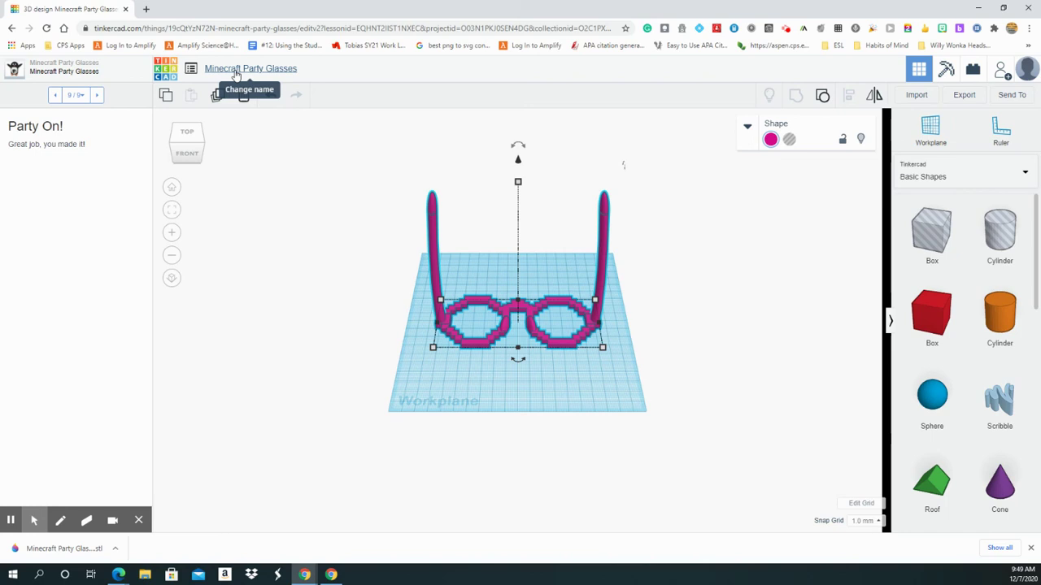
# - Type the student's name and room 327 at the start of the design title
pyautogui.click(238, 72)
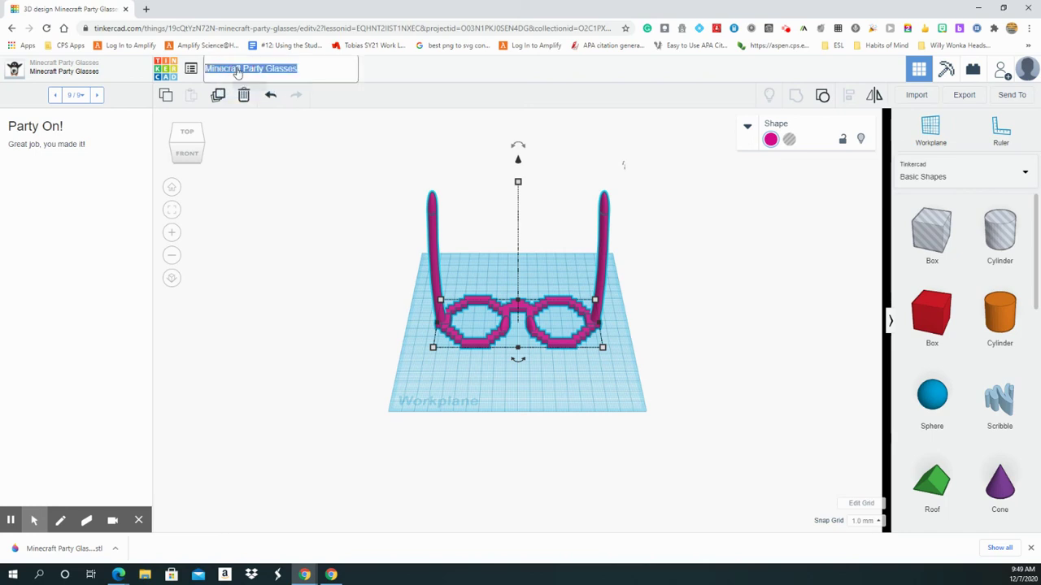
pyautogui.click(215, 68)
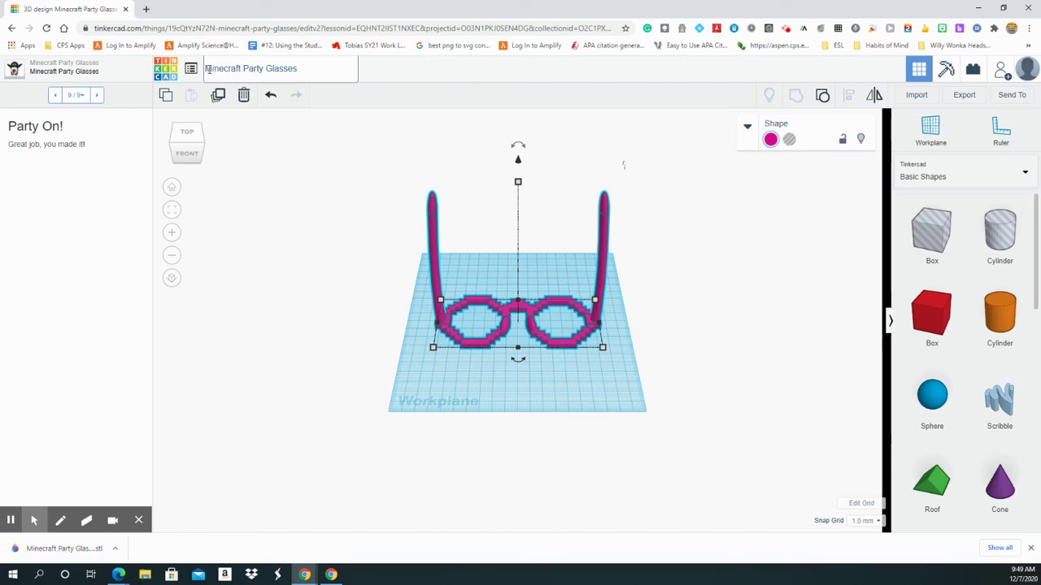
pyautogui.tripleClick(222, 69)
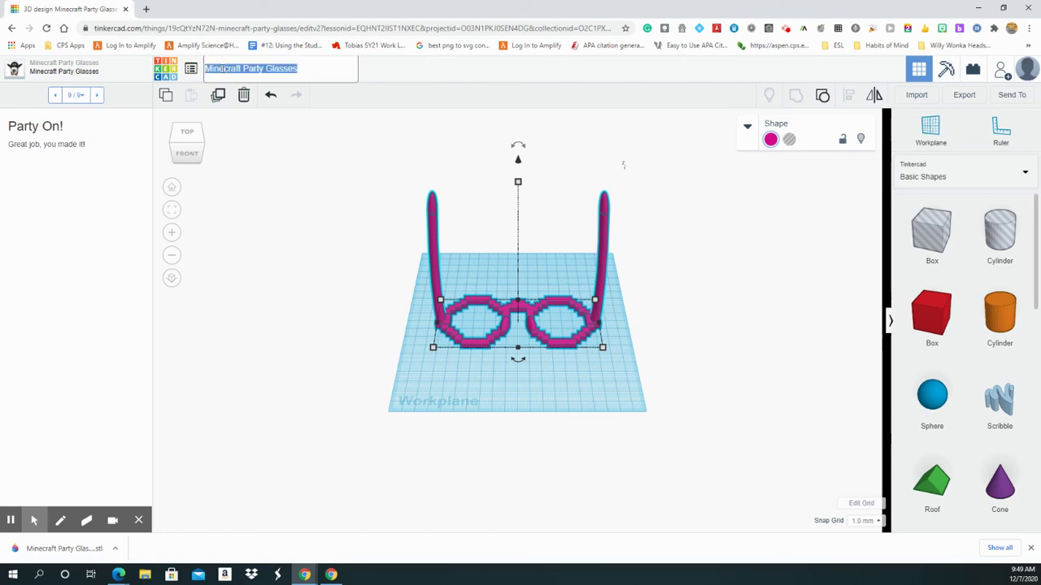
pyautogui.click(222, 69)
pyautogui.write('Tobias ')
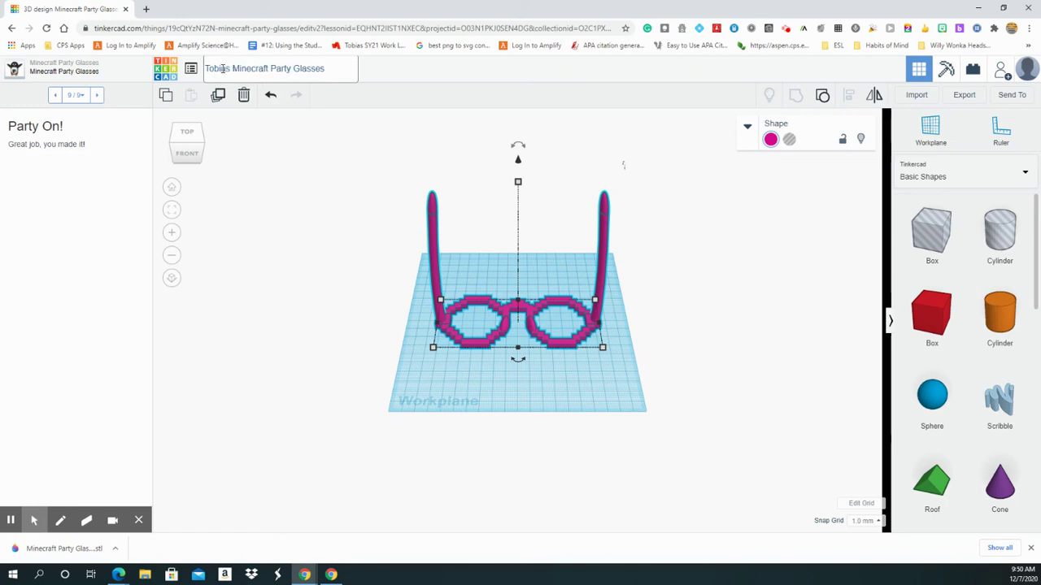
pyautogui.write('327')
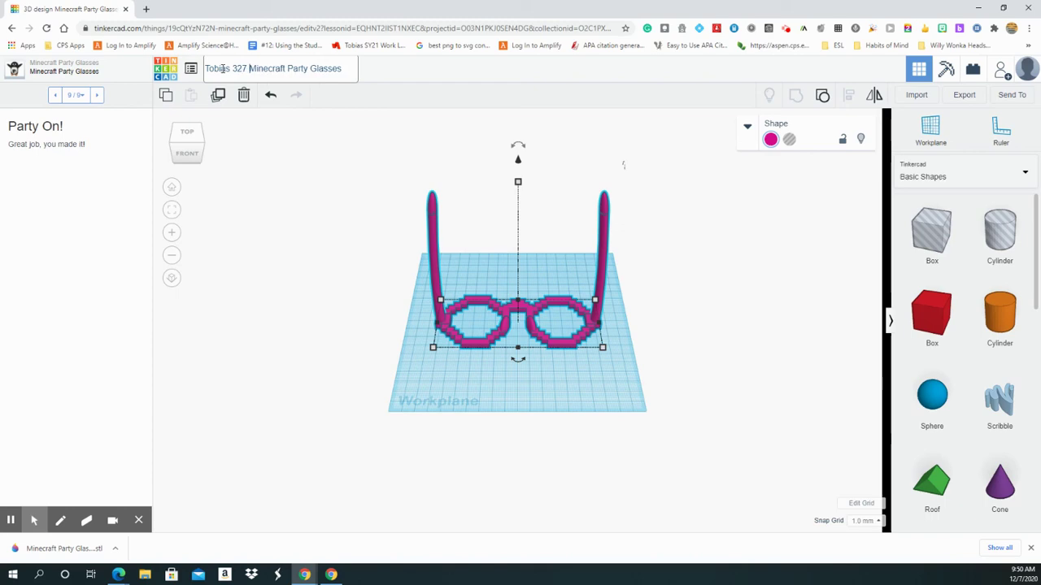
# - Commit the new title and export the renamed design again as an .STL file
pyautogui.click(569, 103)
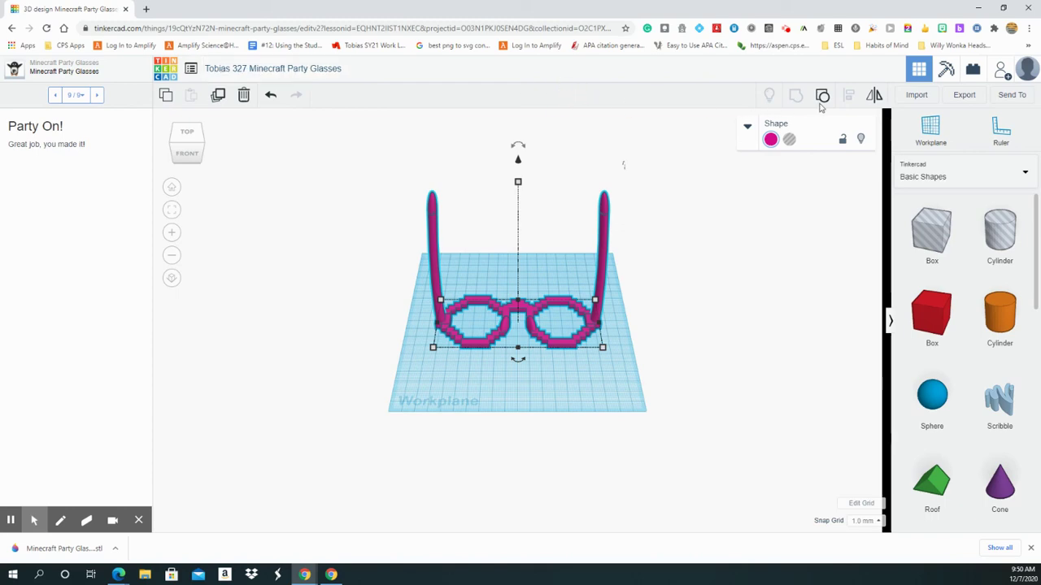
pyautogui.click(965, 96)
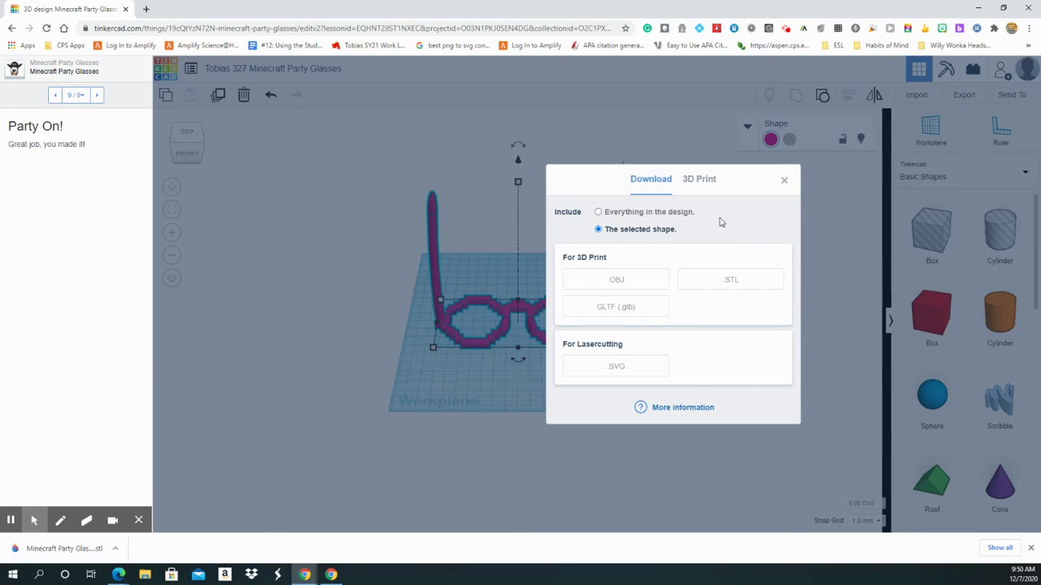
pyautogui.click(724, 287)
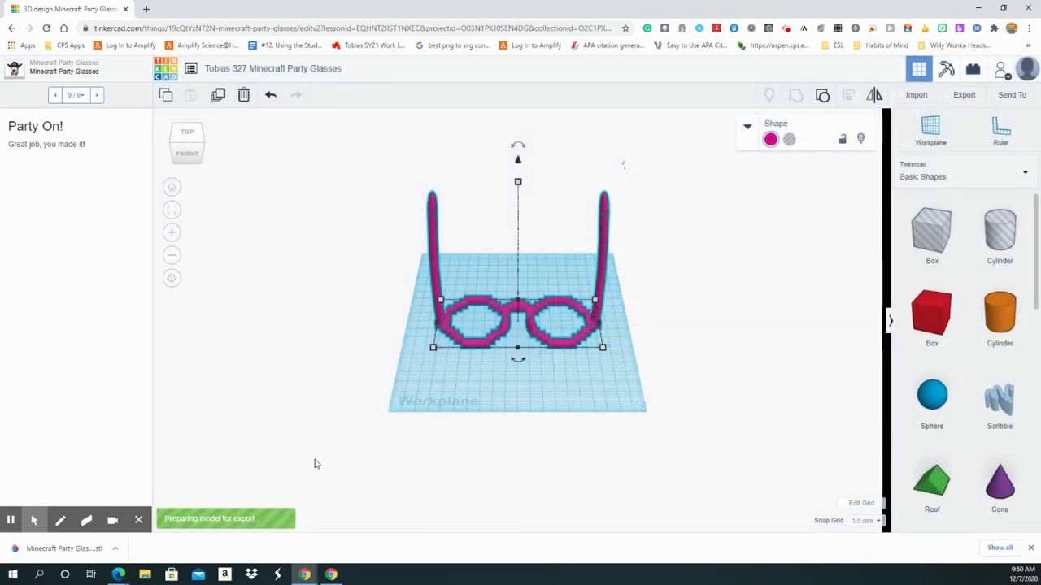